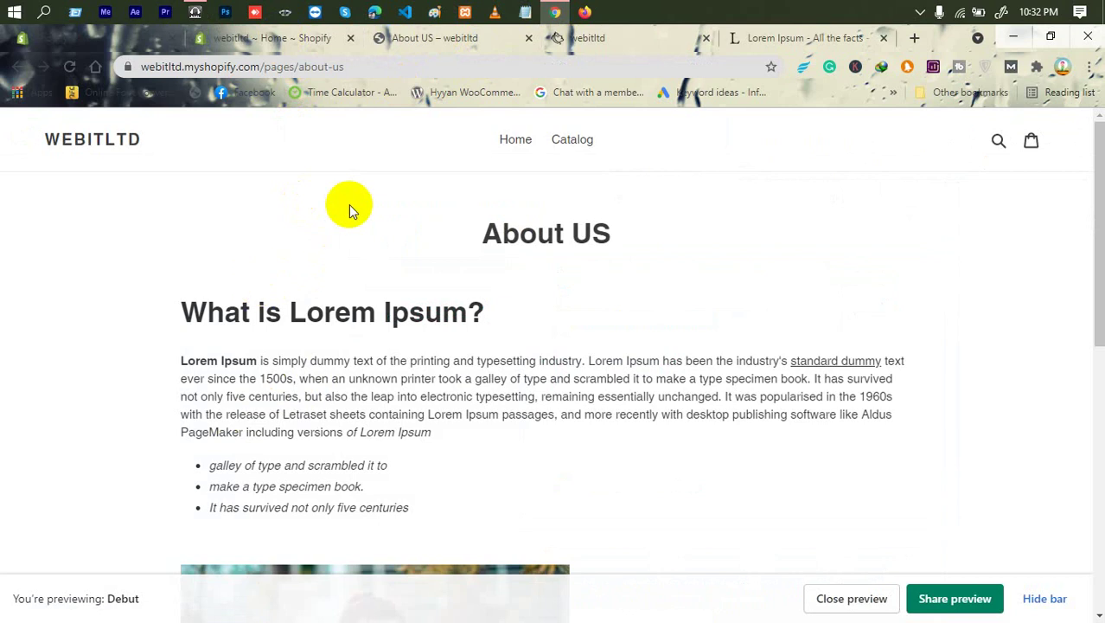
Reload the About US page of the Debut theme preview and look through its content.
right_click(350, 204)
click(423, 251)
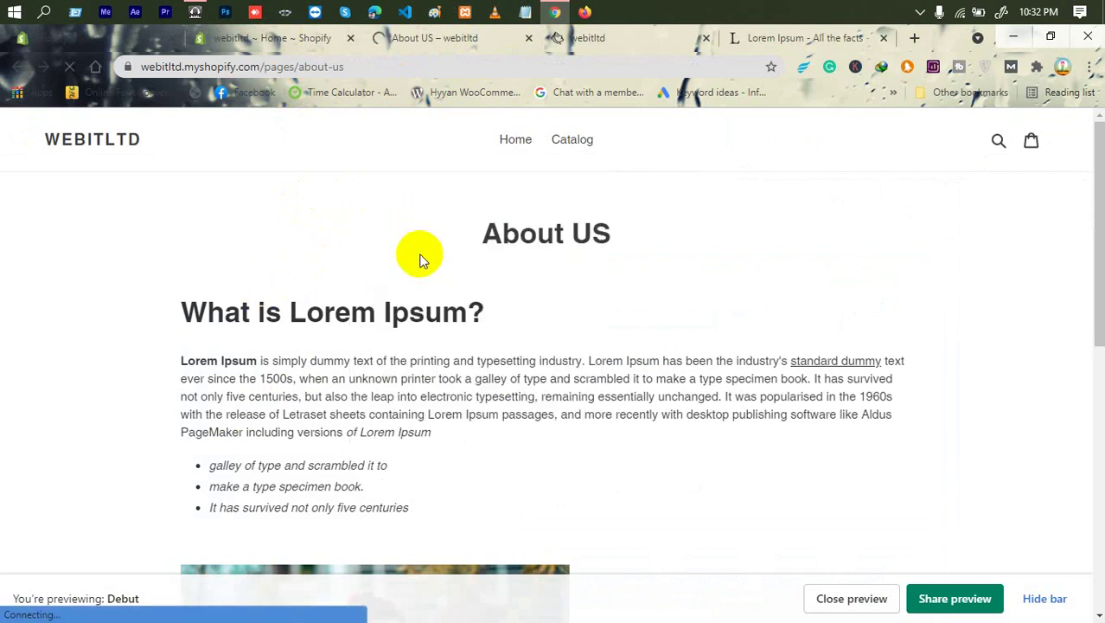
scroll(421, 254, down, 5)
scroll(420, 256, up, 5)
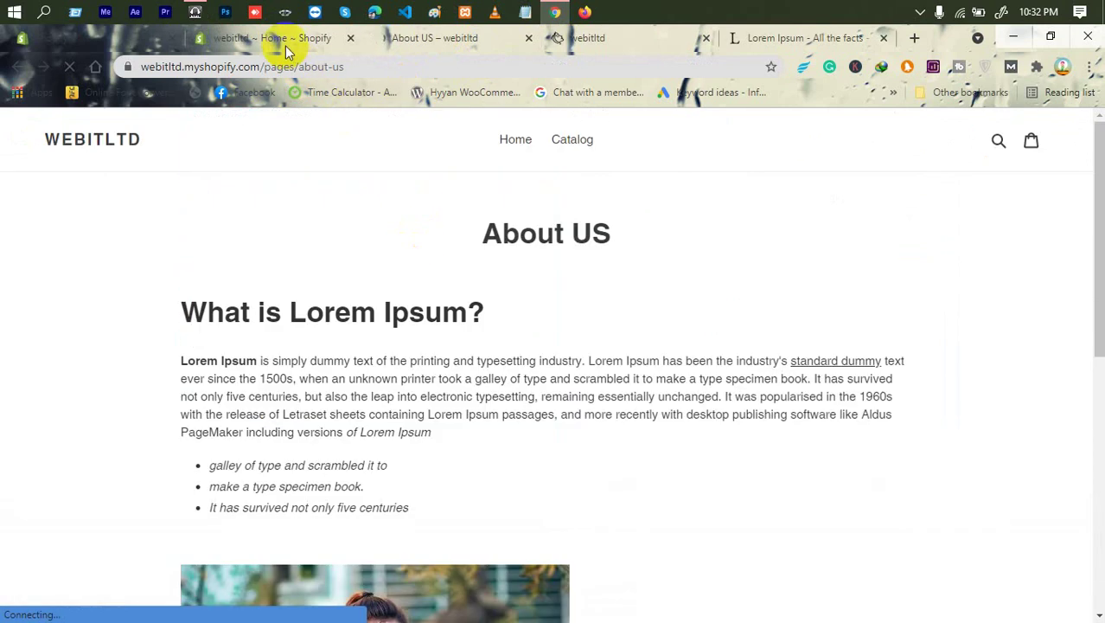
Open the online store's Themes page in the Shopify admin and close the About US preview.
click(288, 43)
scroll(103, 382, down, 5)
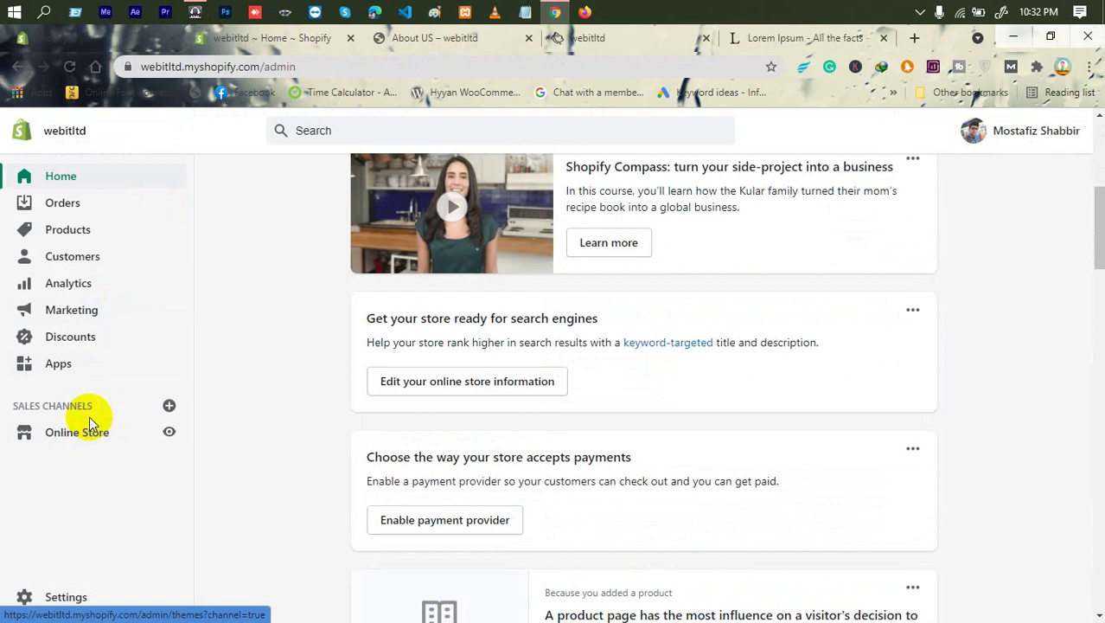
click(89, 420)
scroll(115, 397, down, 1)
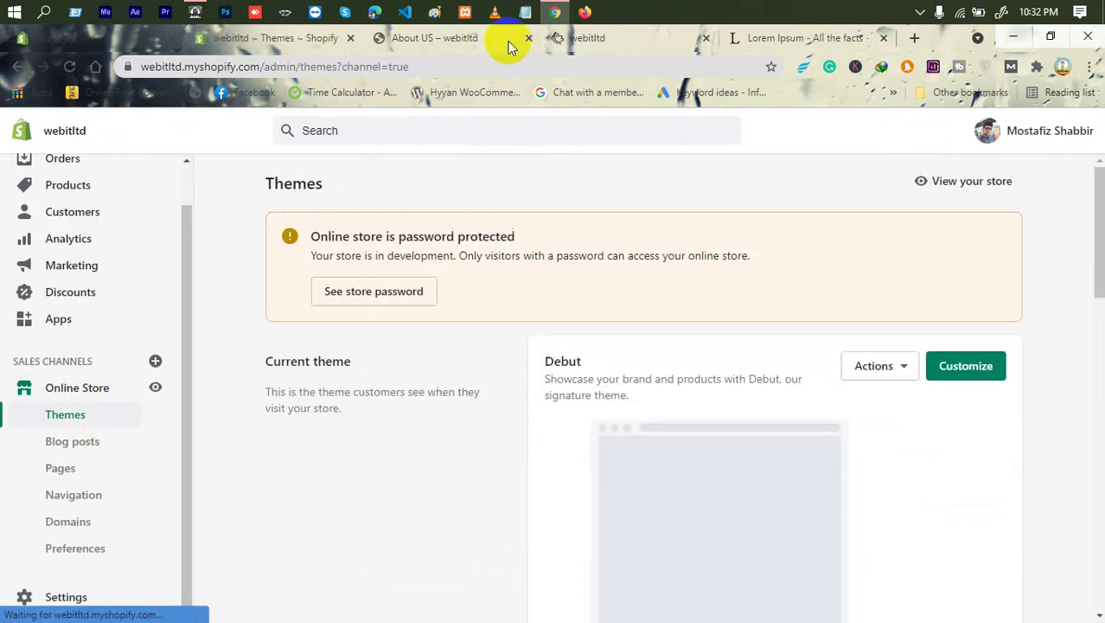
click(528, 39)
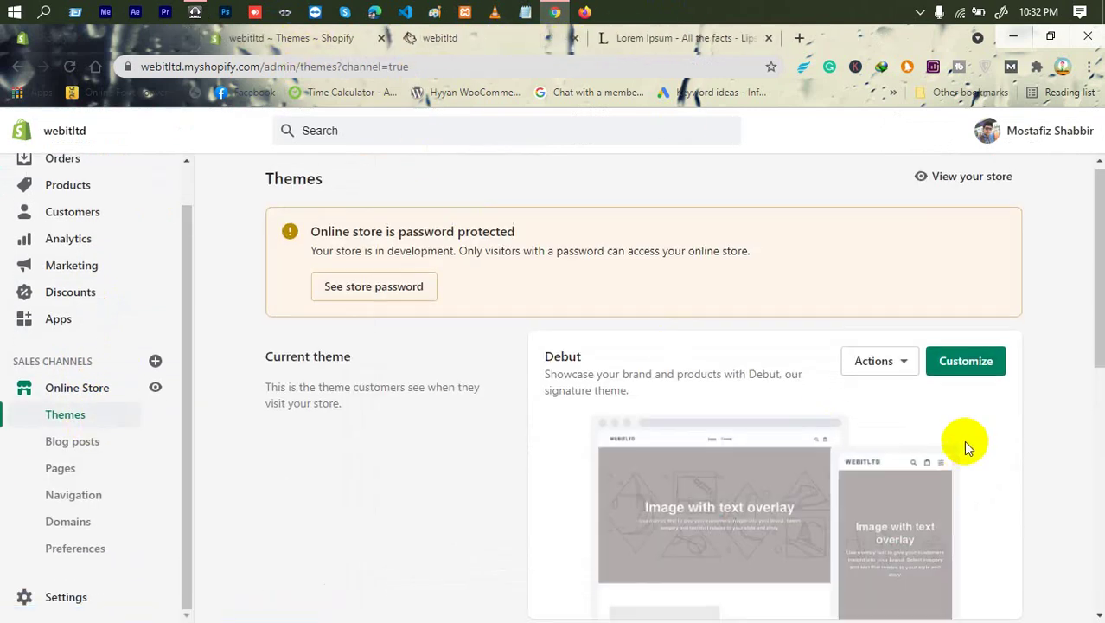
Preview the Supply theme from the theme library, then return to the store admin.
scroll(849, 389, down, 3)
scroll(770, 385, down, 4)
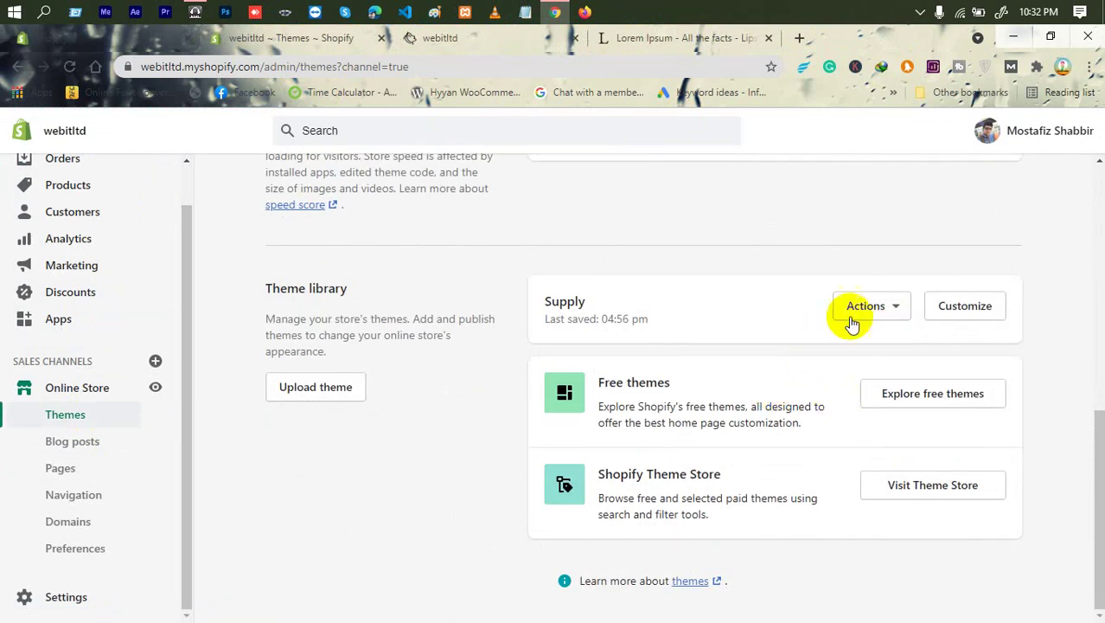
click(879, 312)
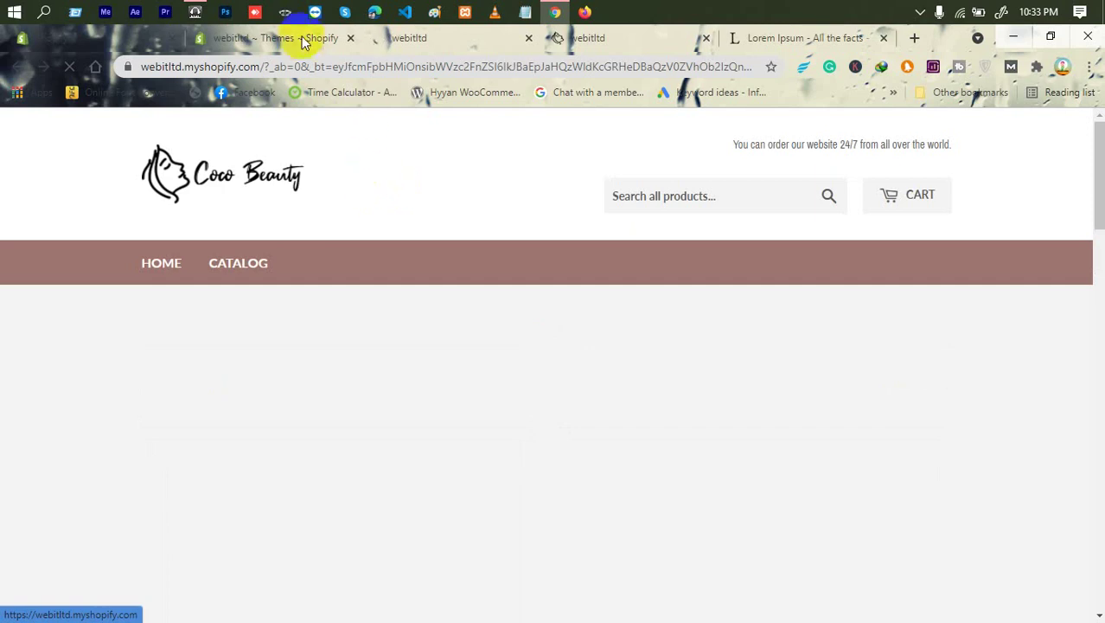
click(290, 41)
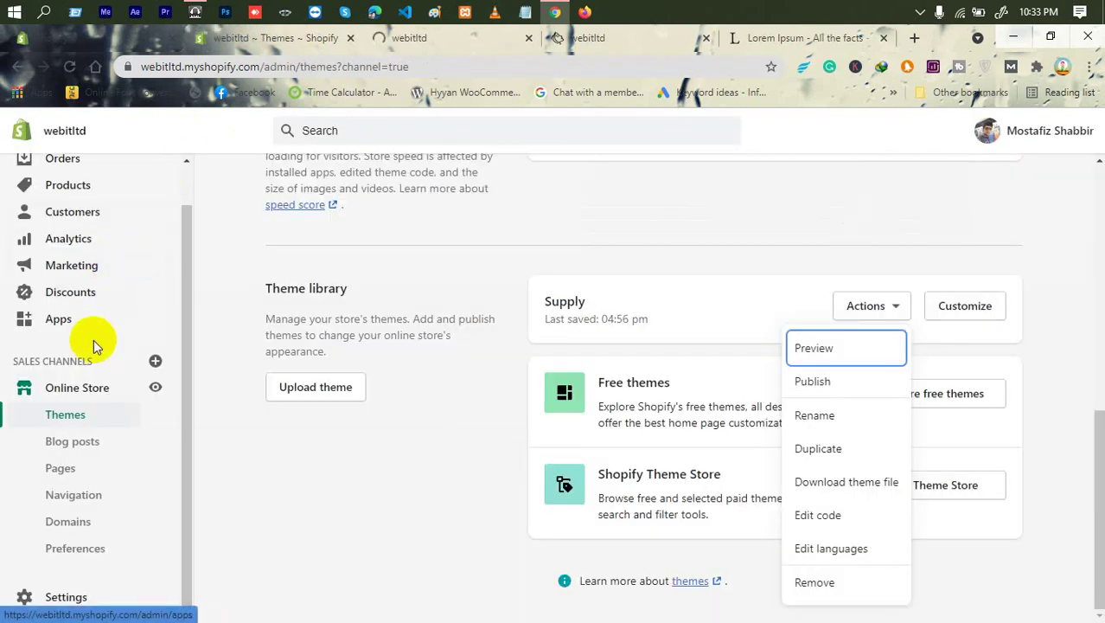
click(368, 48)
click(245, 40)
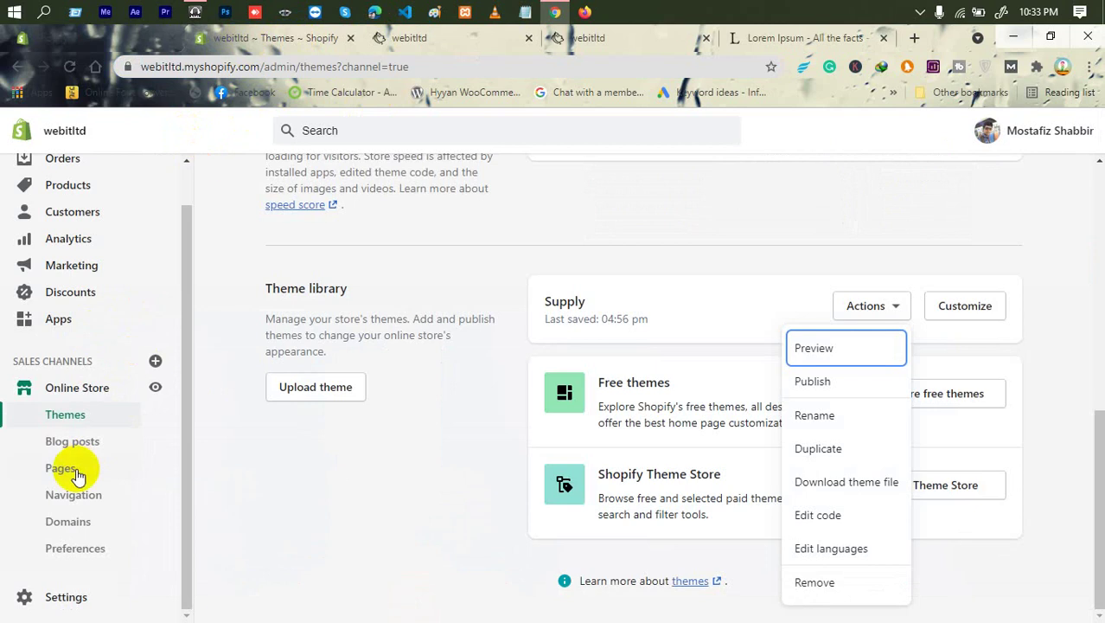
Open the Main menu for editing from the online store's Navigation page.
click(89, 496)
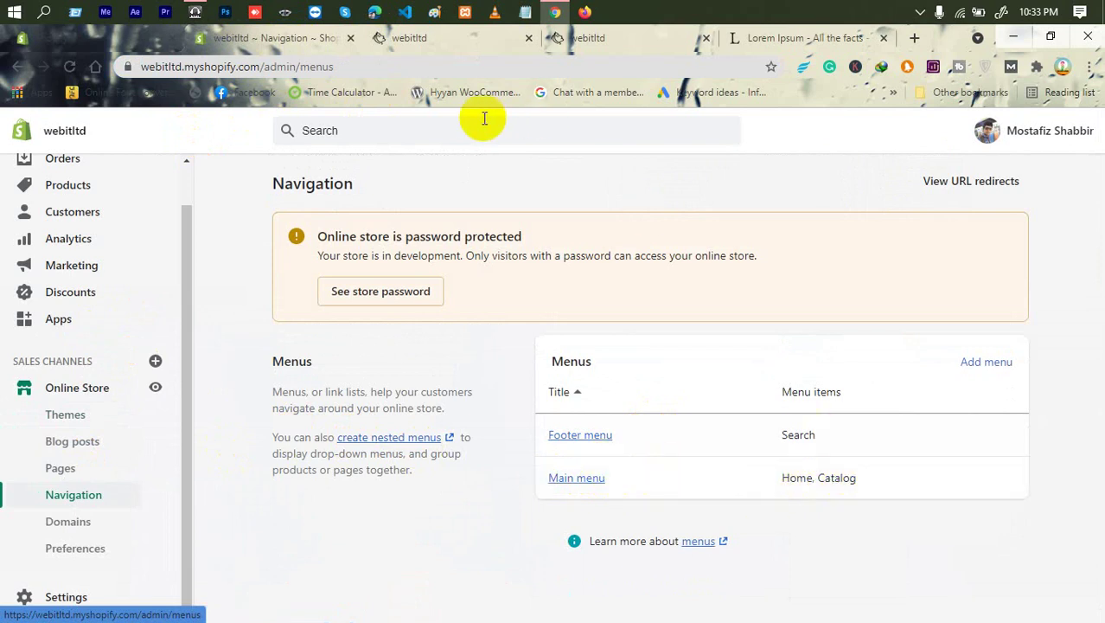
click(413, 38)
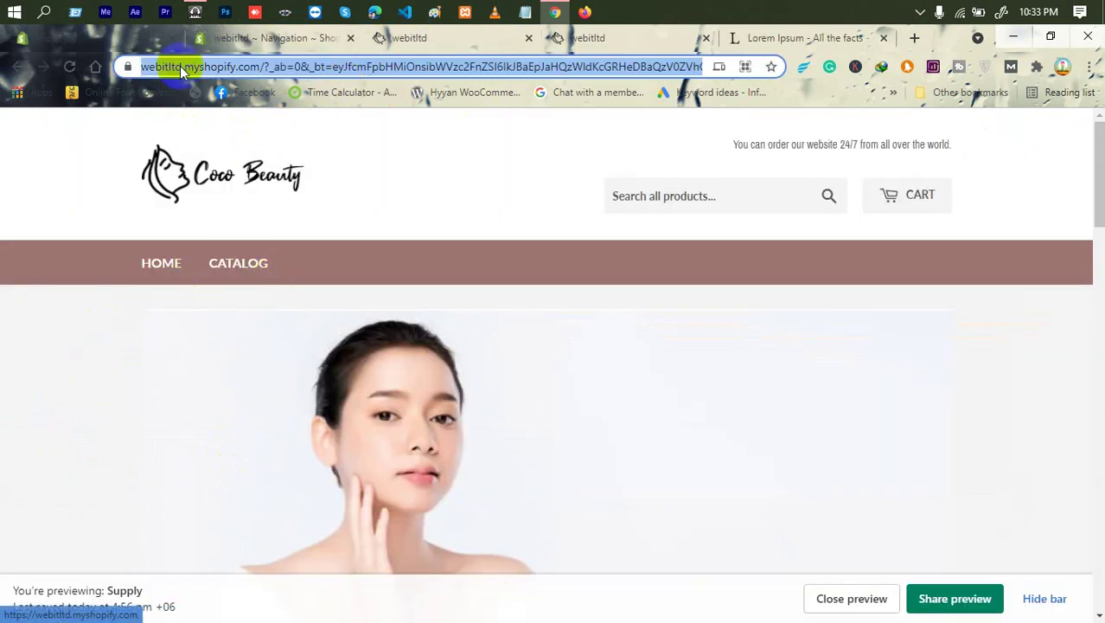
click(263, 38)
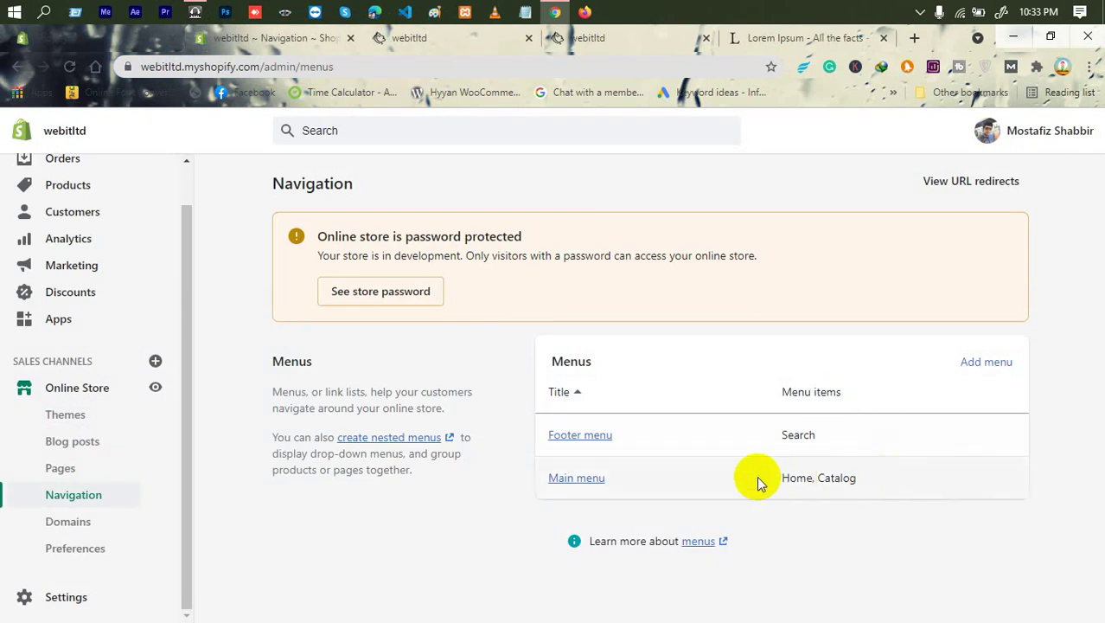
click(604, 478)
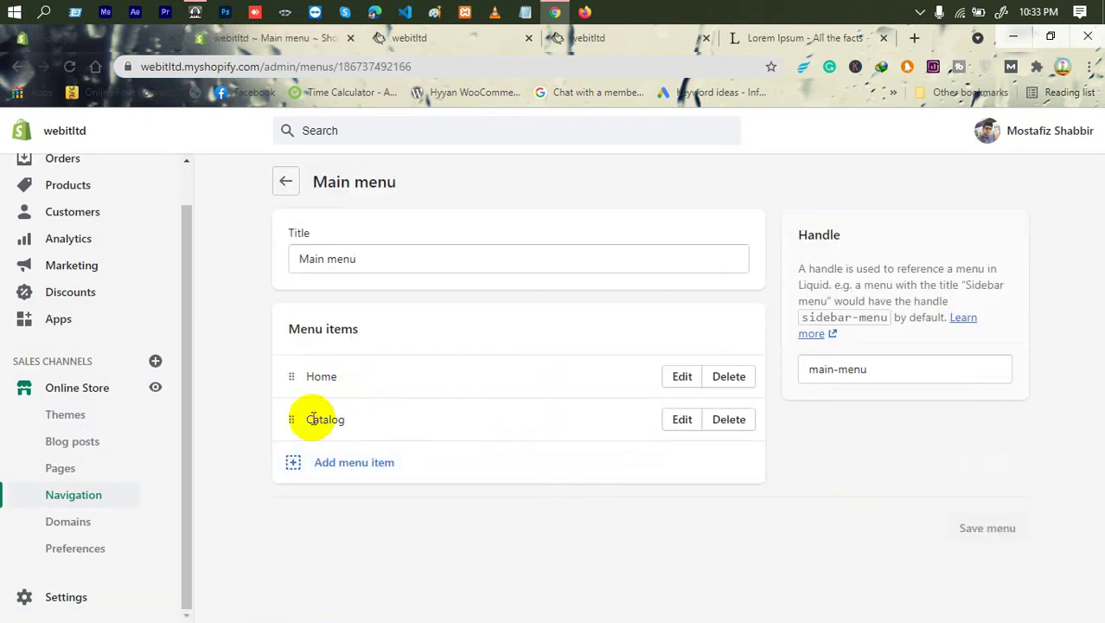
Add a menu item named "About Us" to the Main menu, linked to the About US page.
click(350, 463)
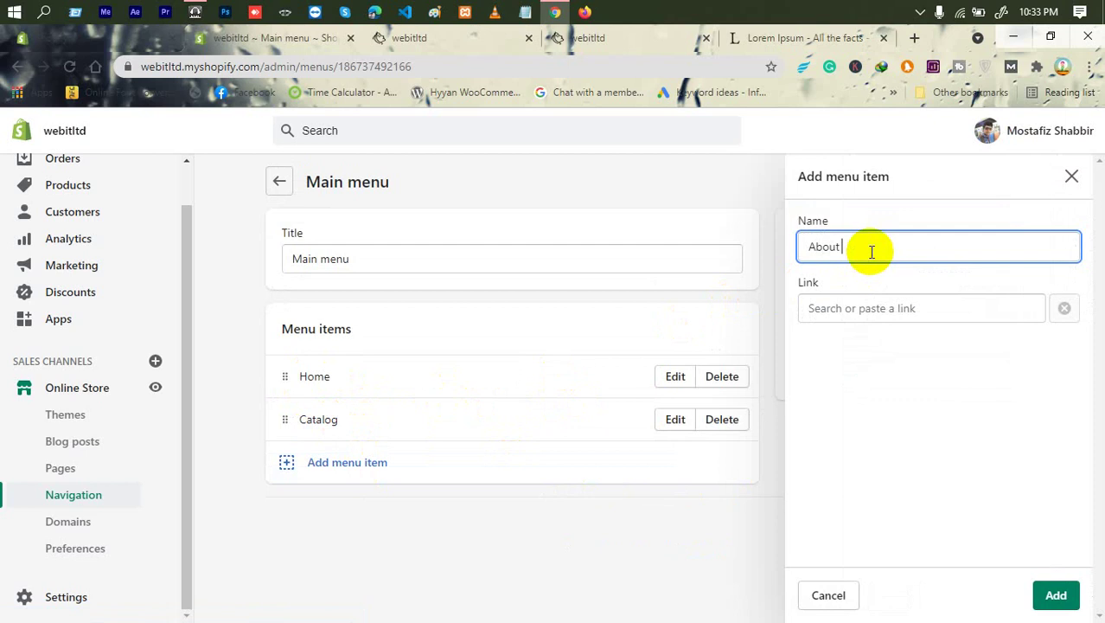
click(906, 307)
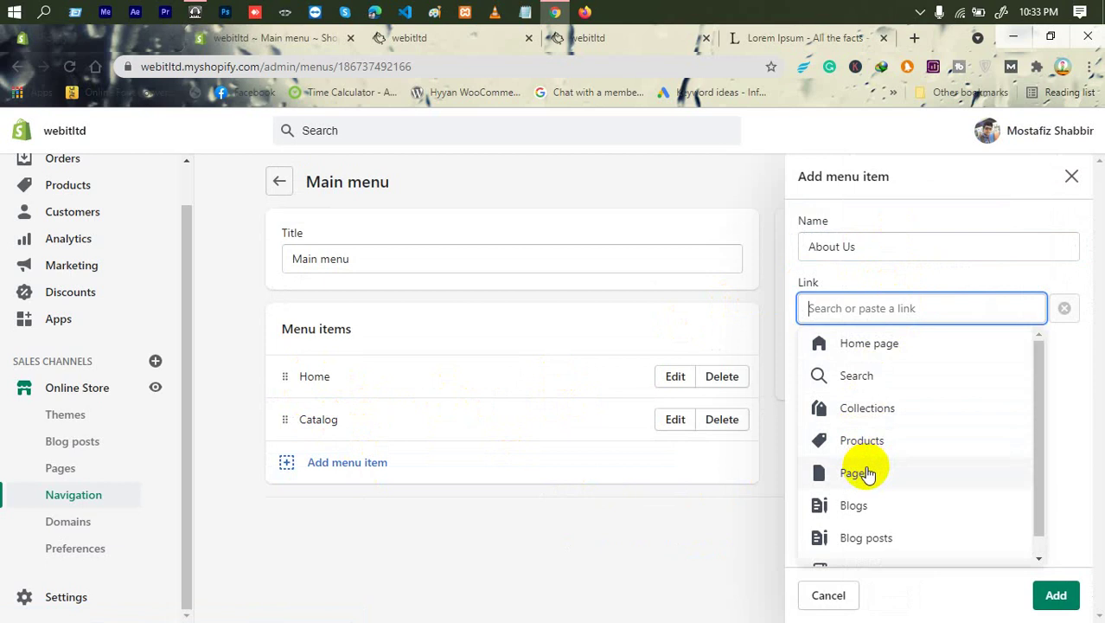
scroll(867, 474, down, 1)
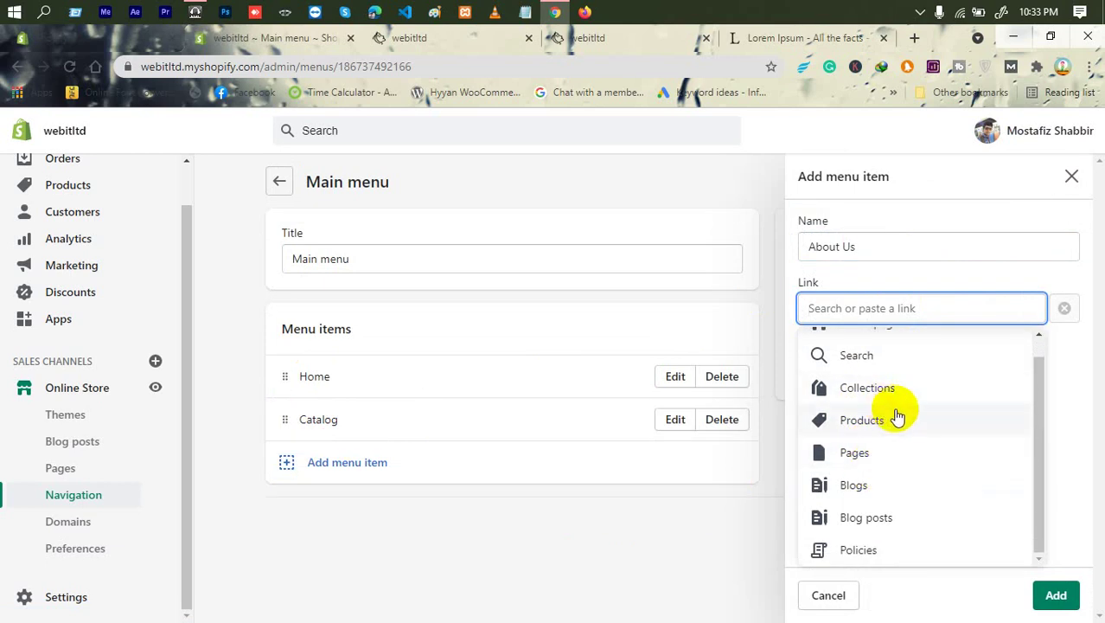
click(853, 456)
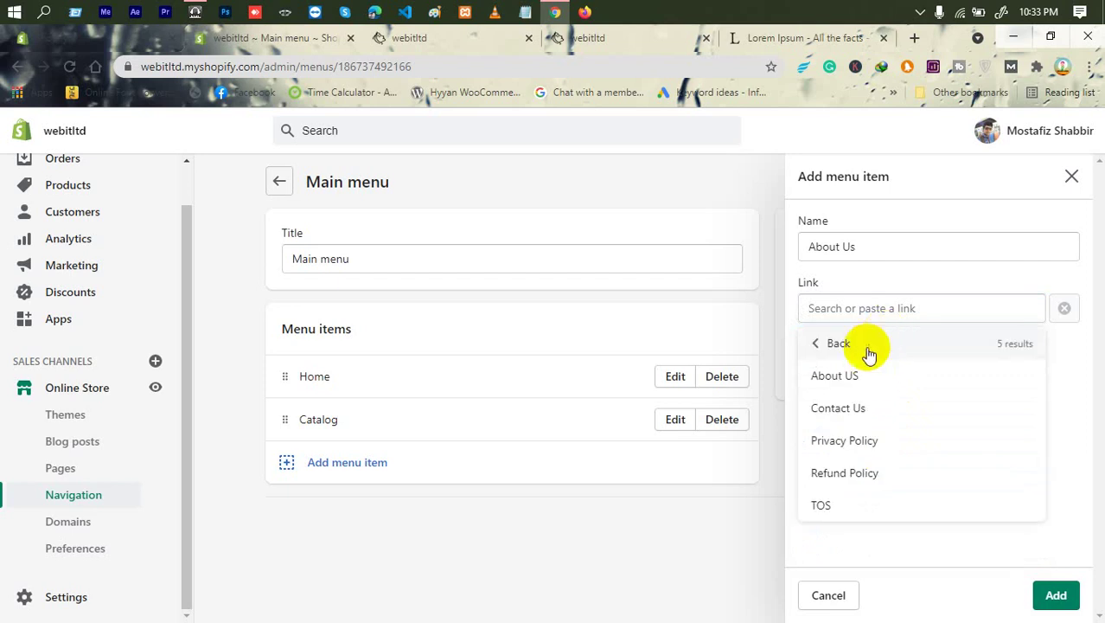
click(851, 378)
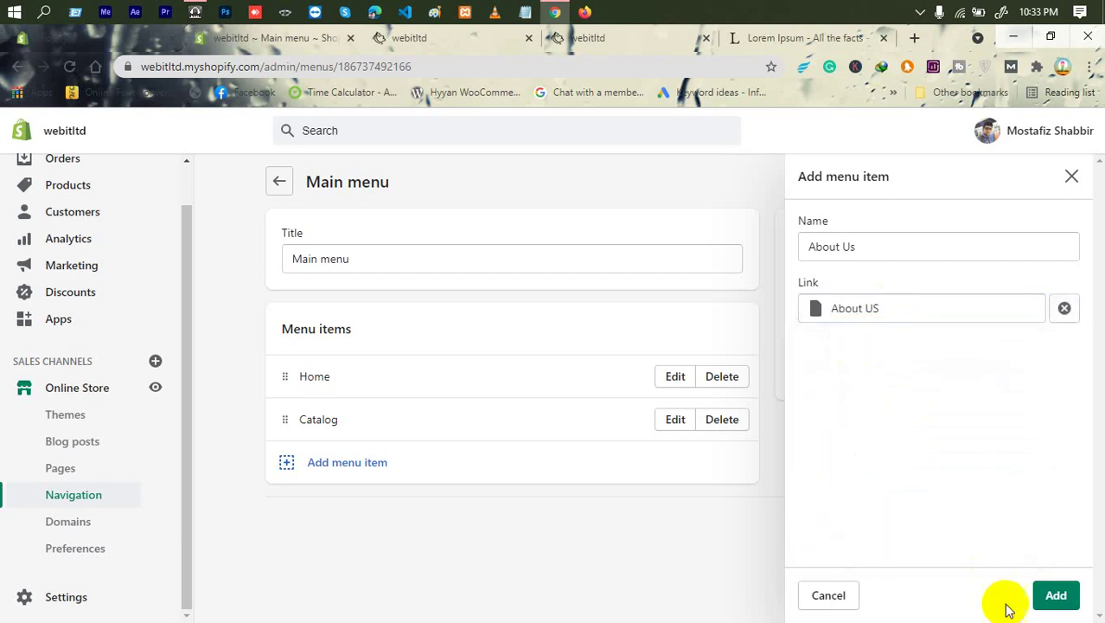
click(1057, 595)
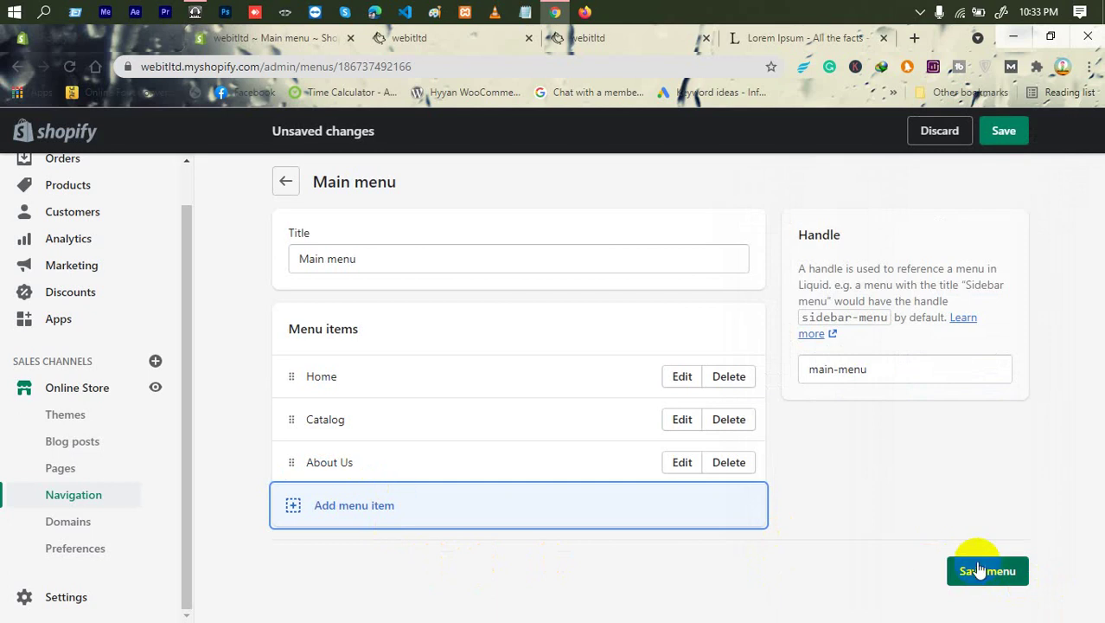
Add a menu item named "Contact Us" to the Main menu, linked to the Contact Us page.
click(332, 505)
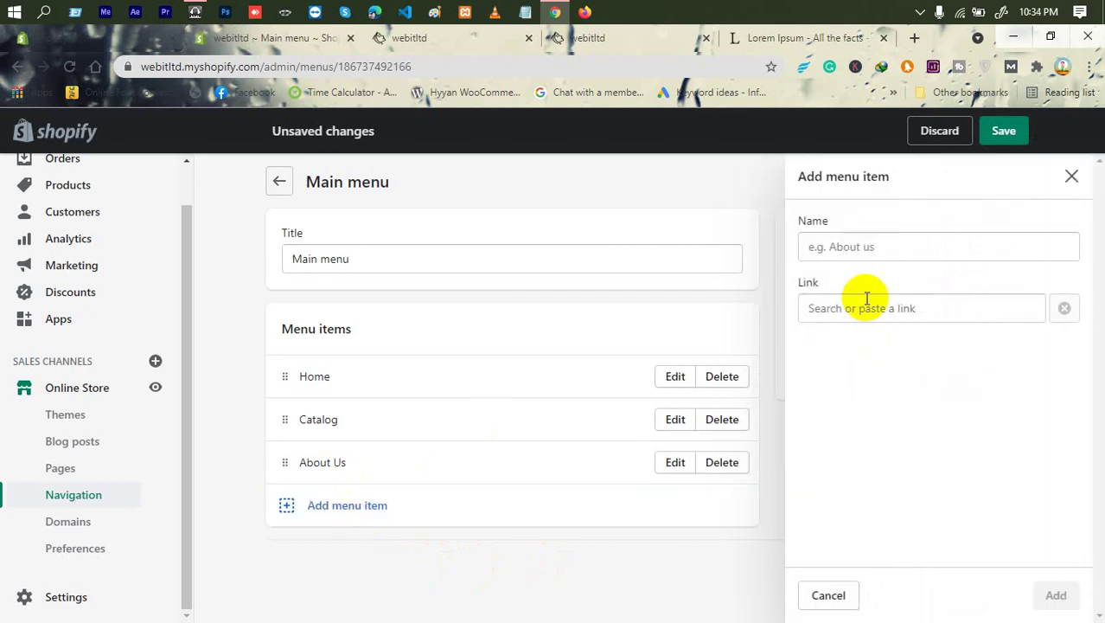
click(866, 249)
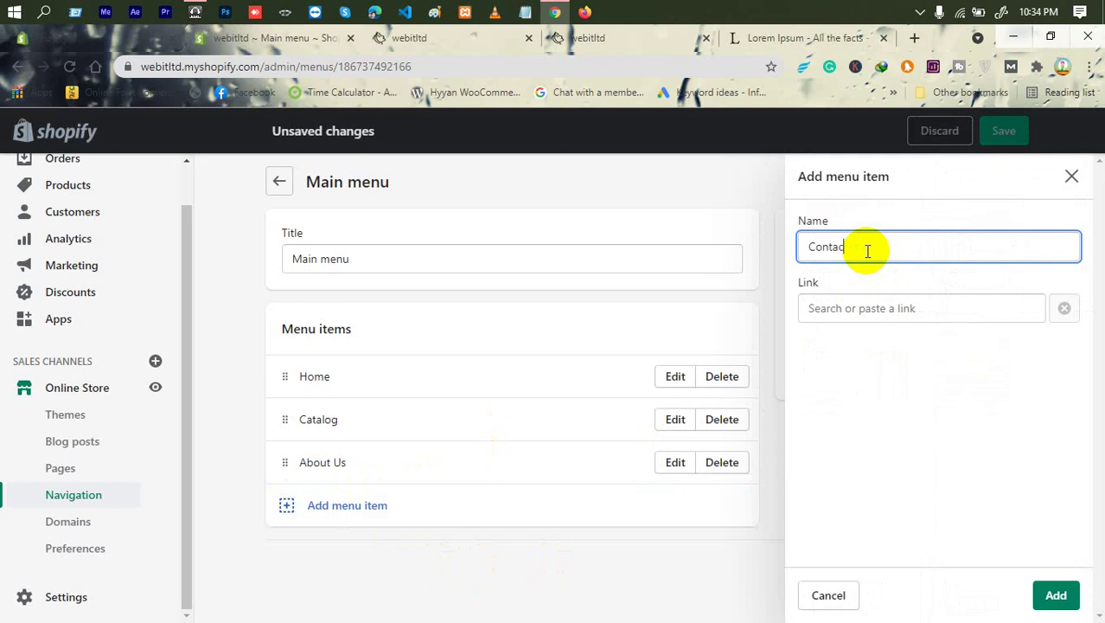
click(876, 306)
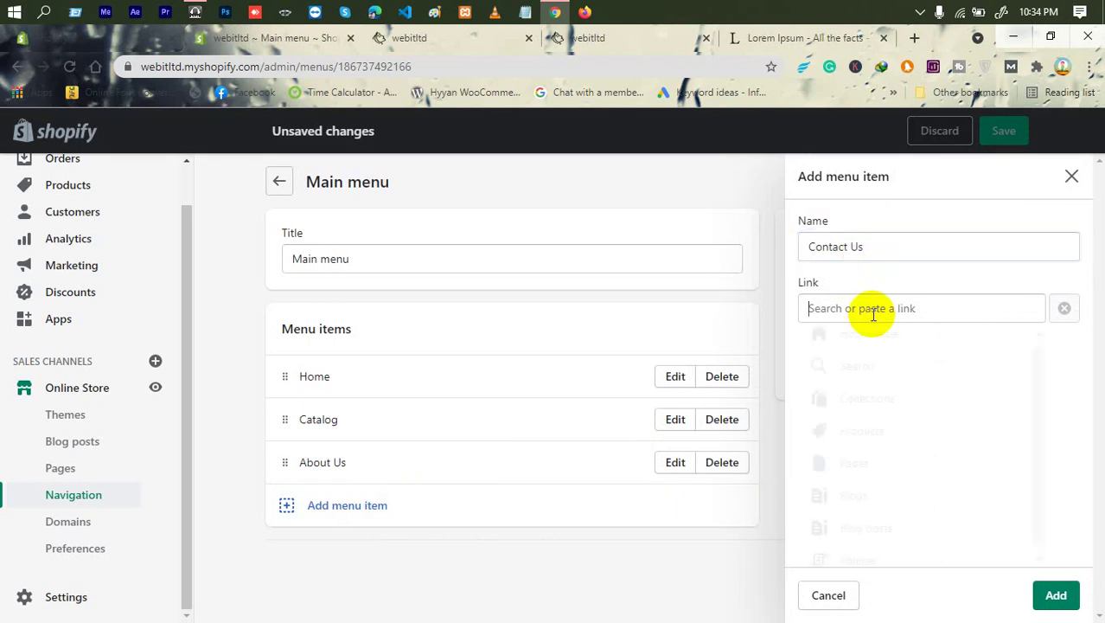
click(875, 468)
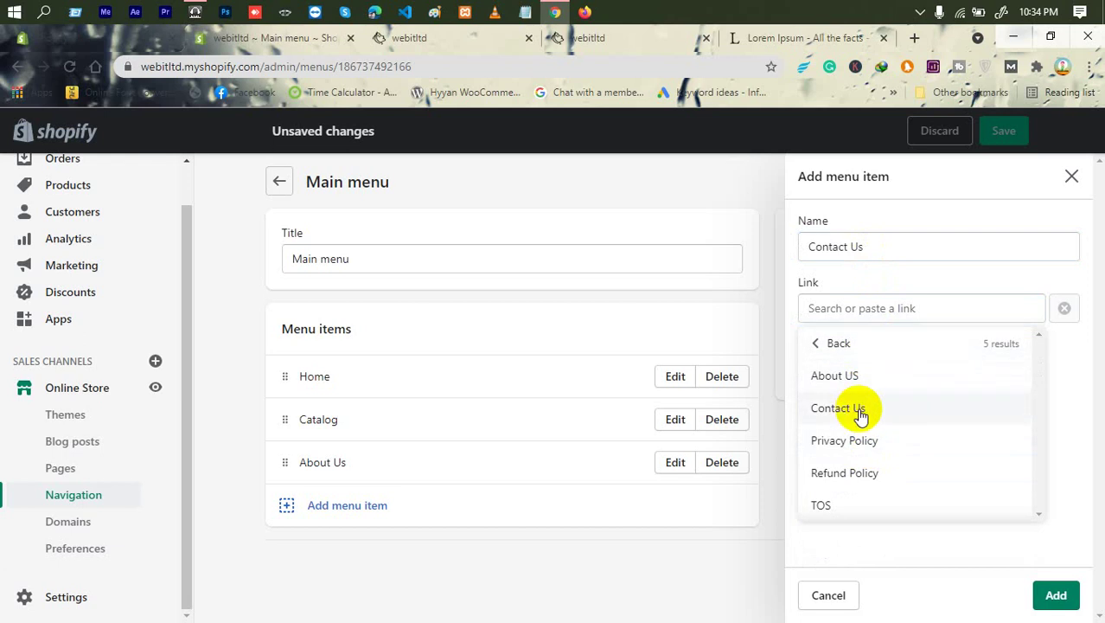
click(859, 408)
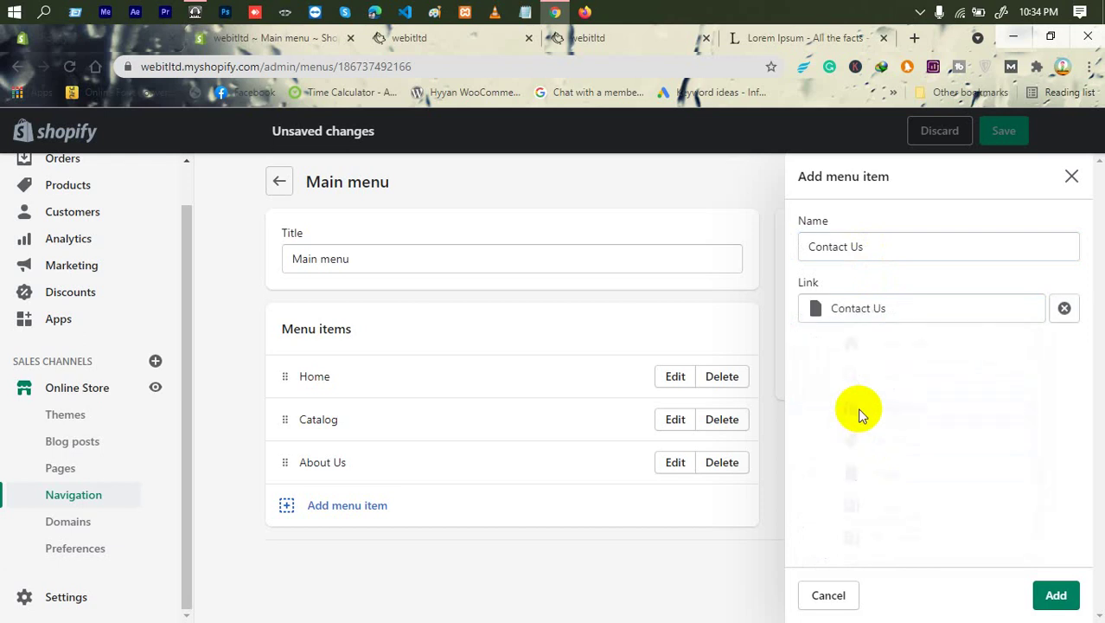
click(1053, 595)
Nest the Catalog item under About Us in the Main menu and save the menu.
scroll(442, 506, down, 1)
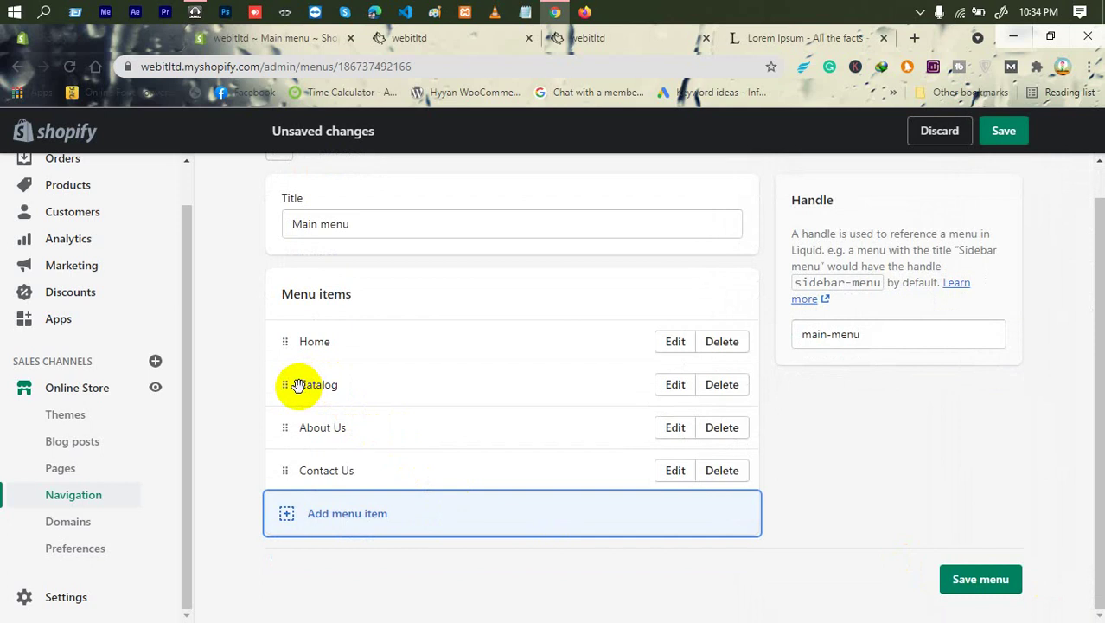
drag(297, 385, 353, 469)
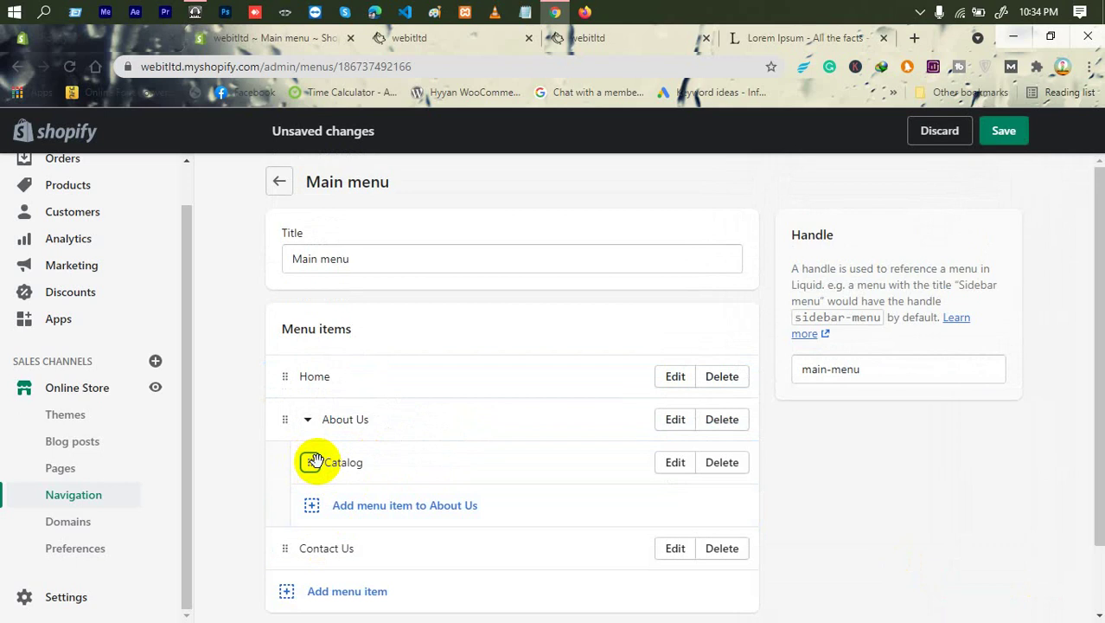
drag(314, 459, 343, 464)
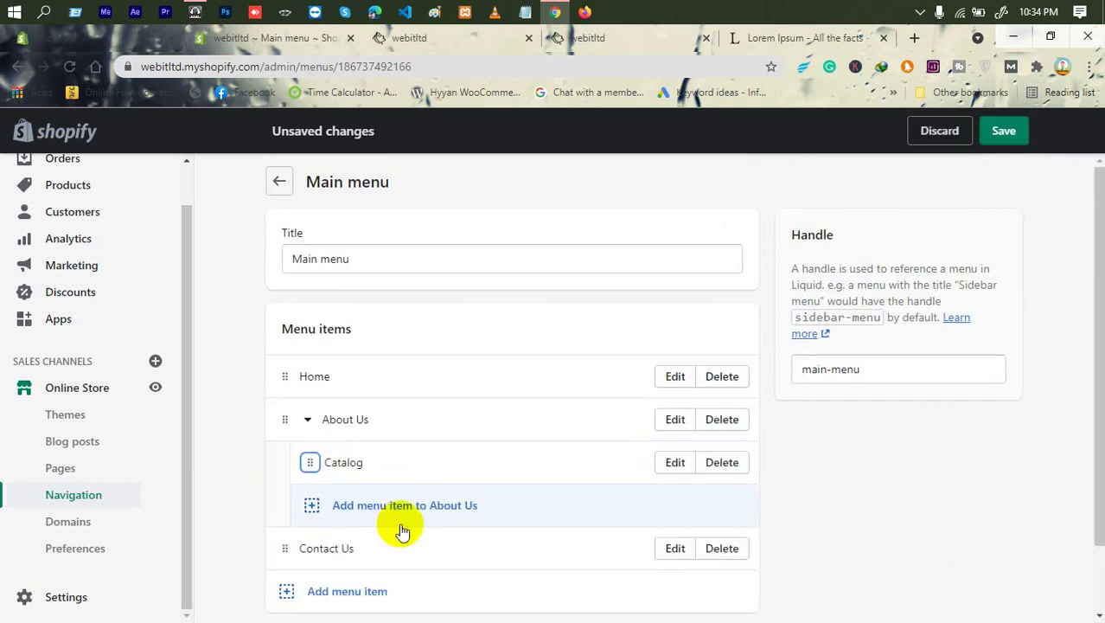
click(1005, 134)
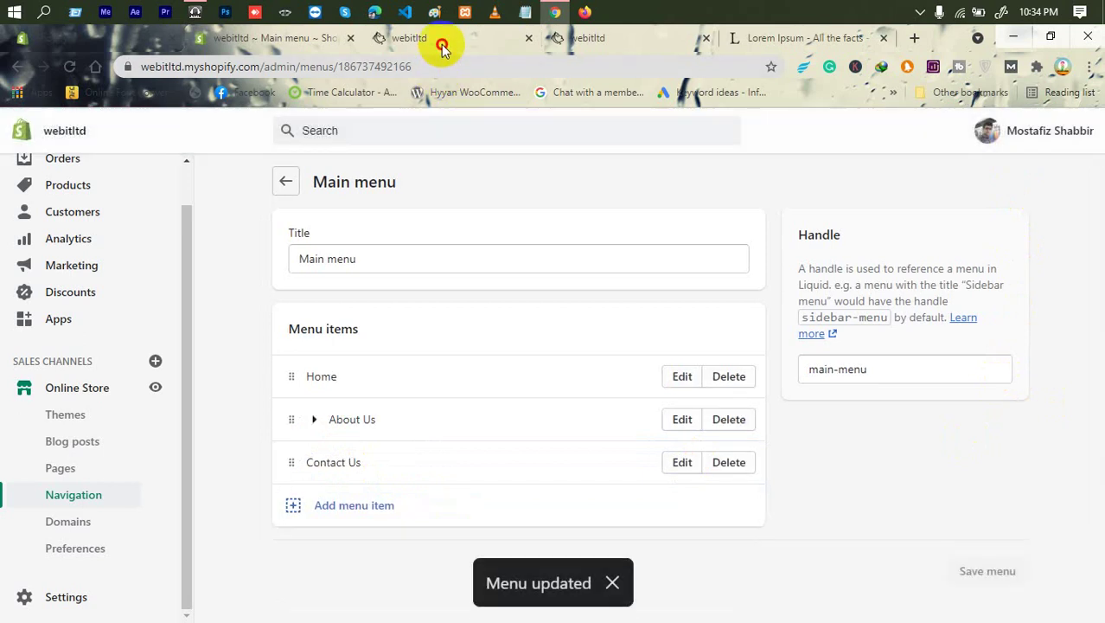
Reload the Supply theme preview and check the About Us submenu and the Home page.
click(441, 44)
right_click(352, 250)
click(408, 274)
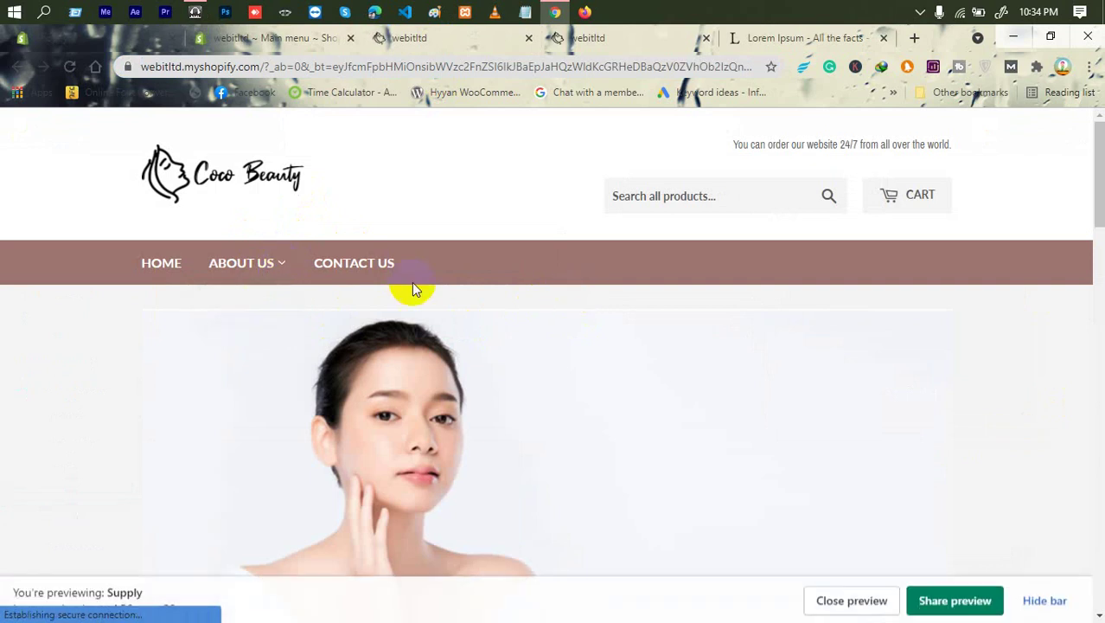
mouse_move(286, 265)
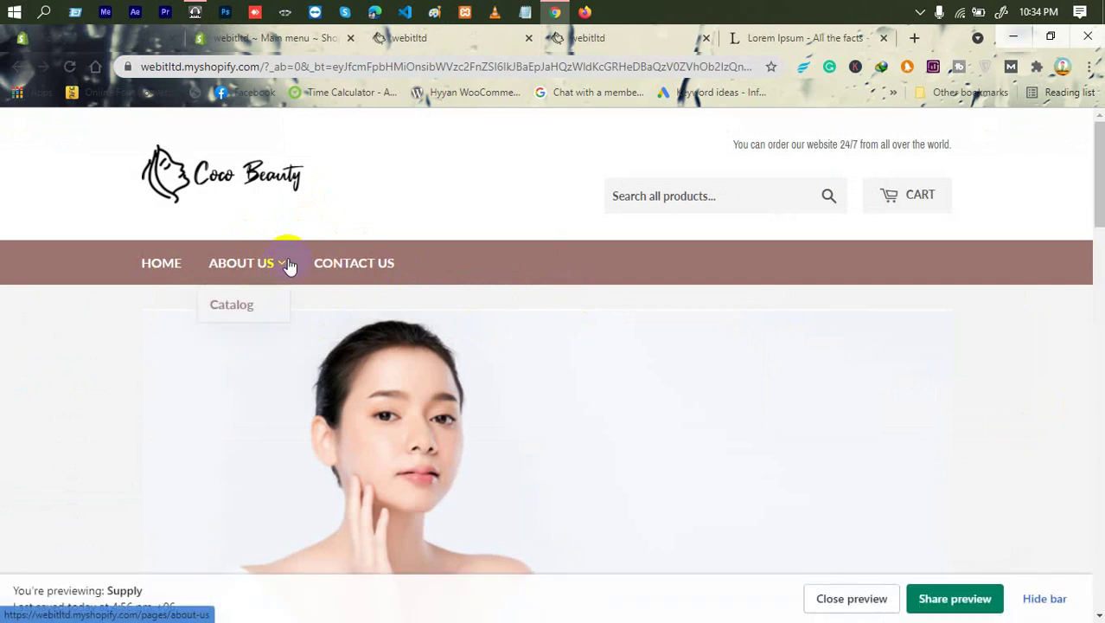
click(176, 263)
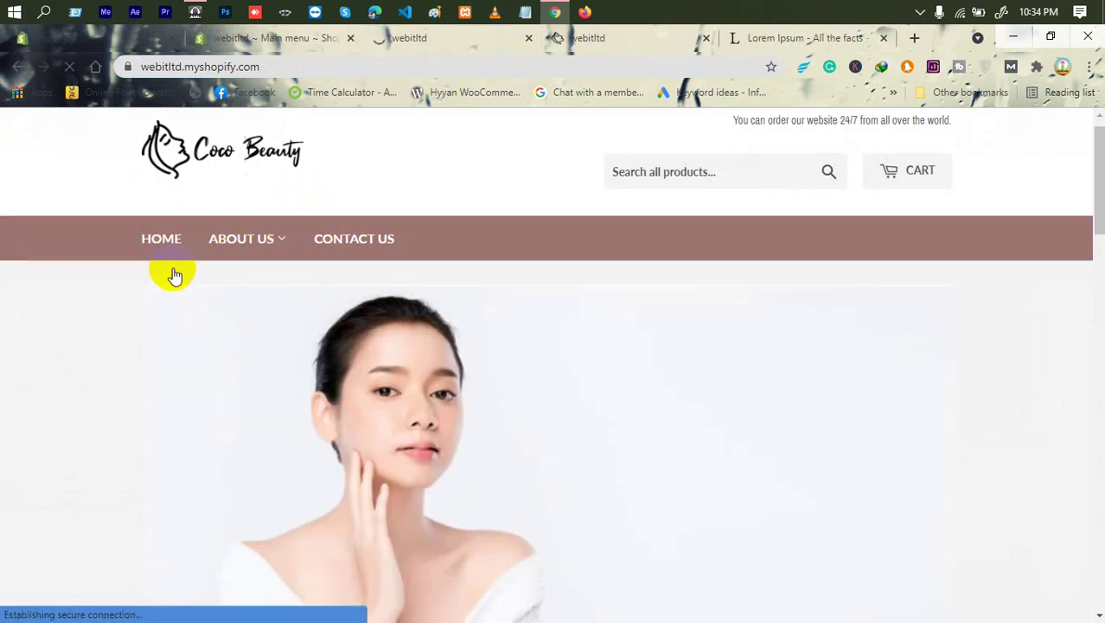
scroll(251, 342, down, 10)
scroll(290, 313, up, 10)
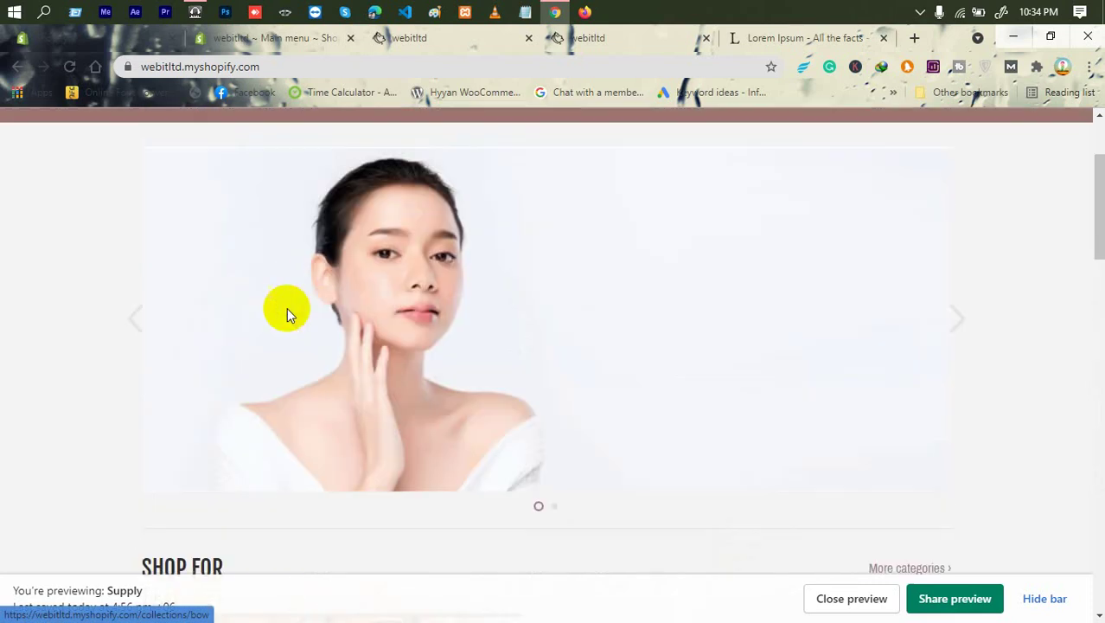
Open the About Us and Contact Us pages from the storefront menu and look through their content.
click(246, 256)
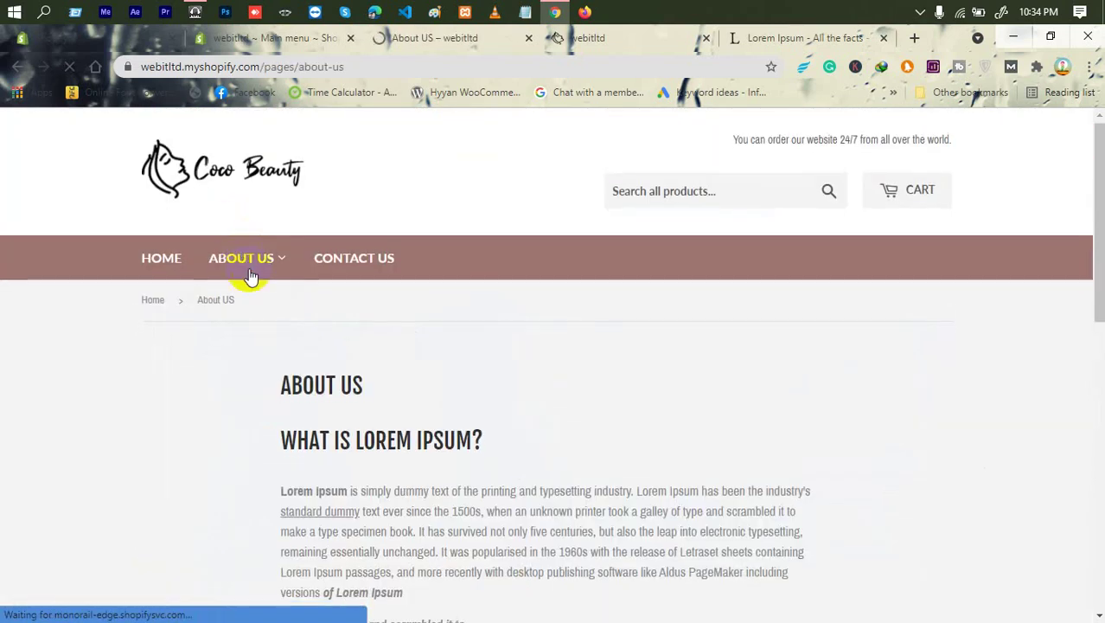
scroll(290, 301, down, 10)
scroll(291, 303, up, 10)
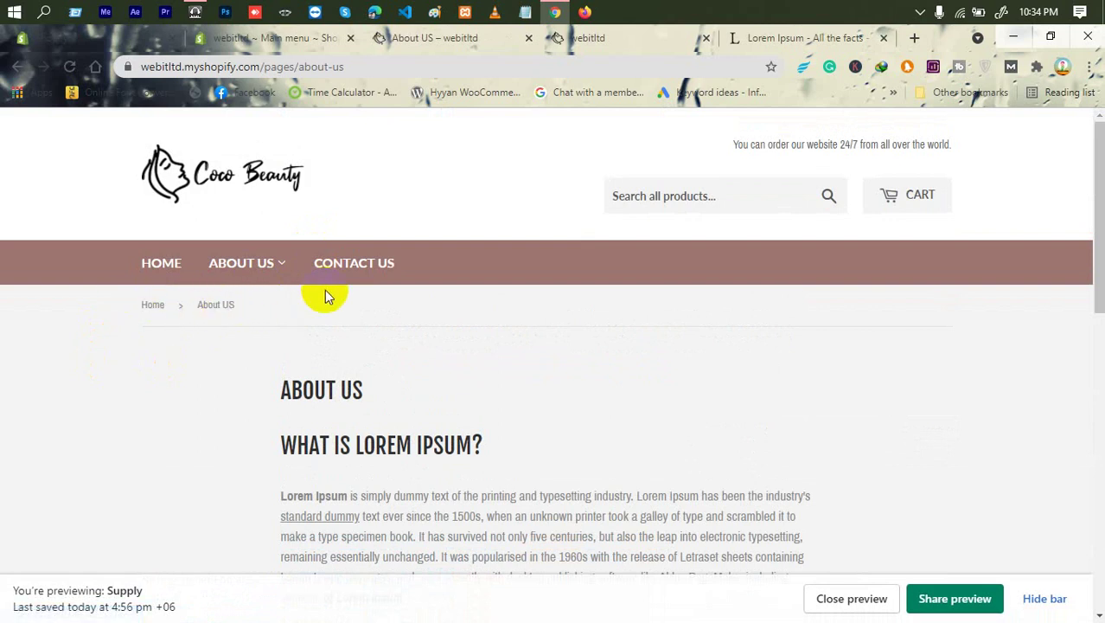
click(366, 268)
scroll(405, 298, down, 5)
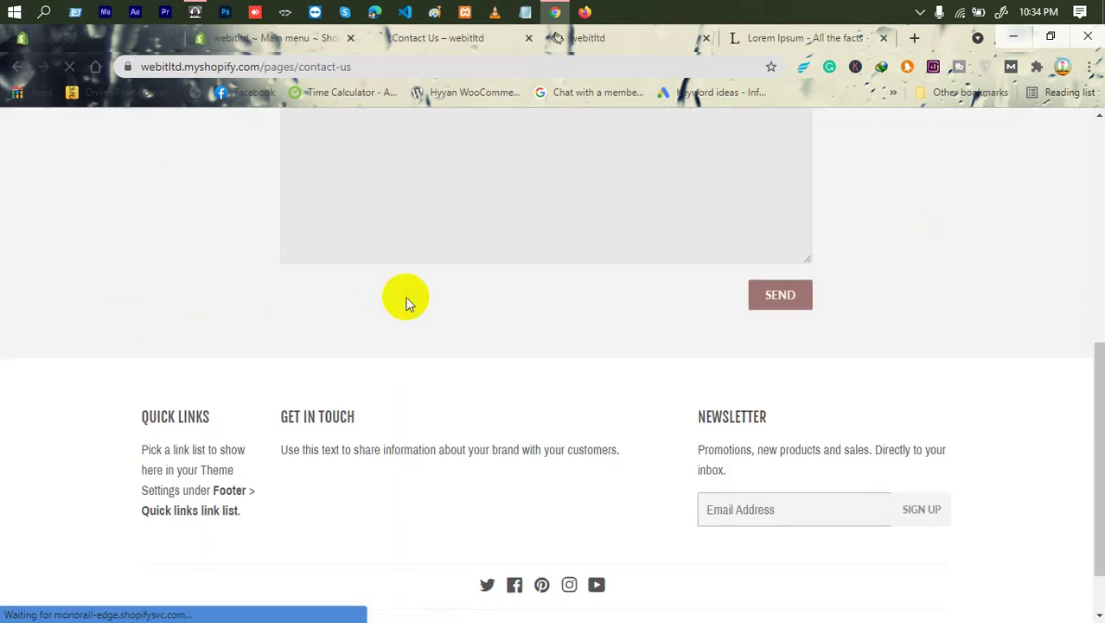
Examine the contact form's fields on the Contact Us page and compare the storefront menu with the Main menu items.
scroll(387, 289, up, 3)
click(362, 180)
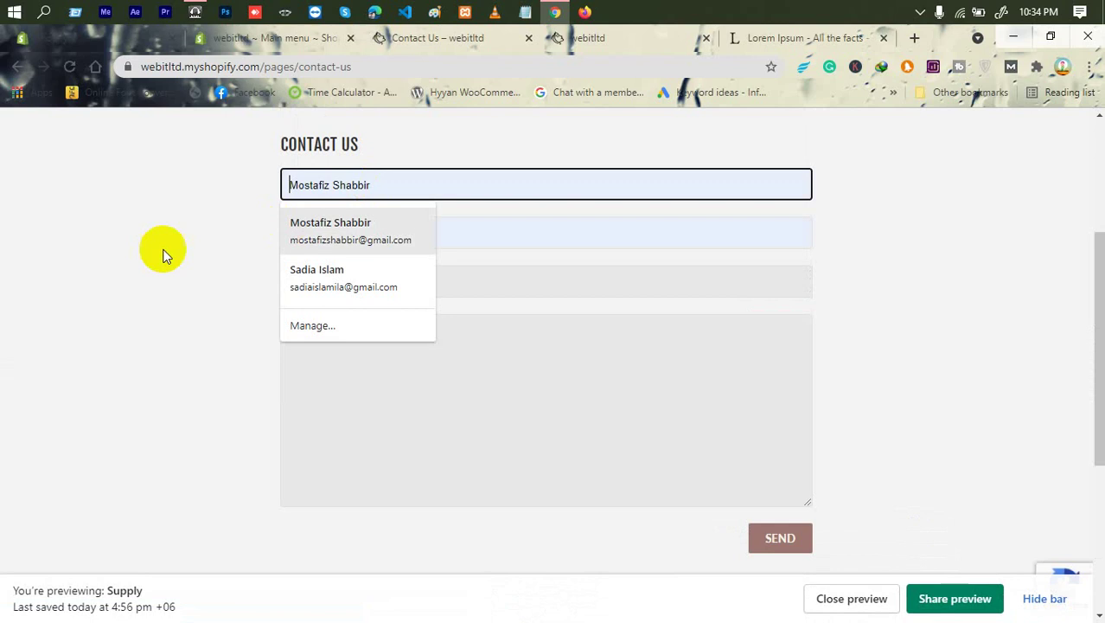
click(160, 249)
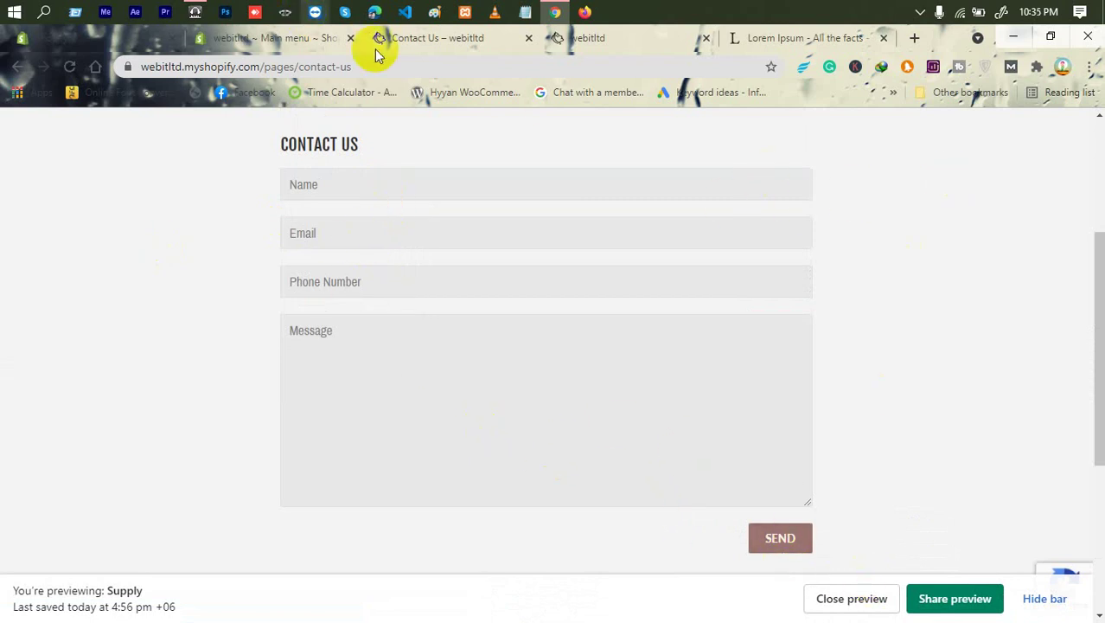
click(263, 38)
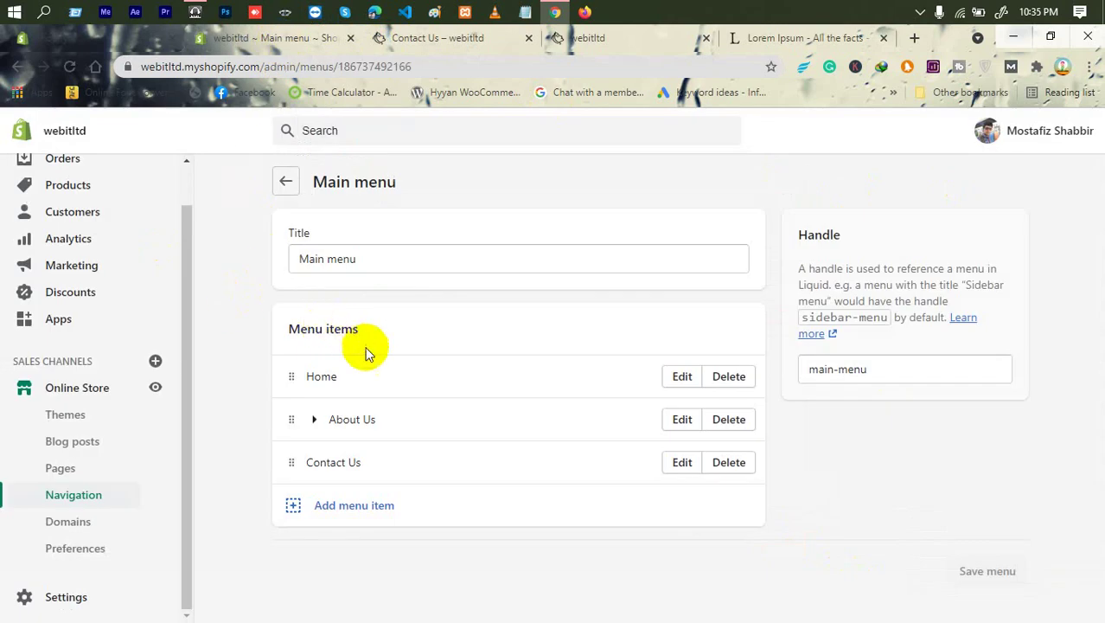
click(440, 40)
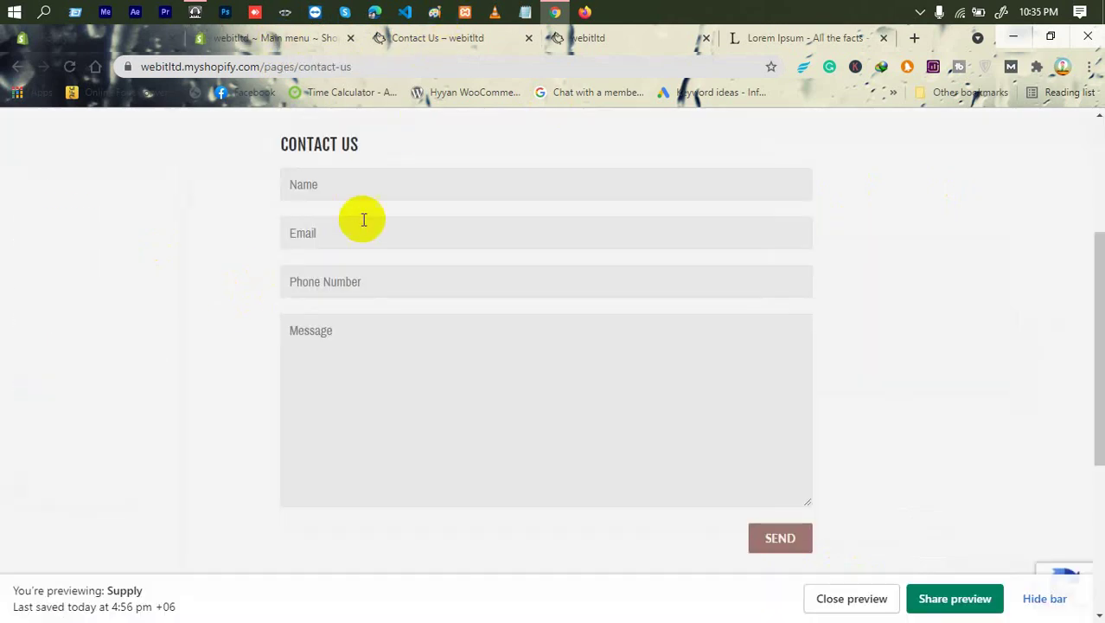
scroll(350, 220, up, 3)
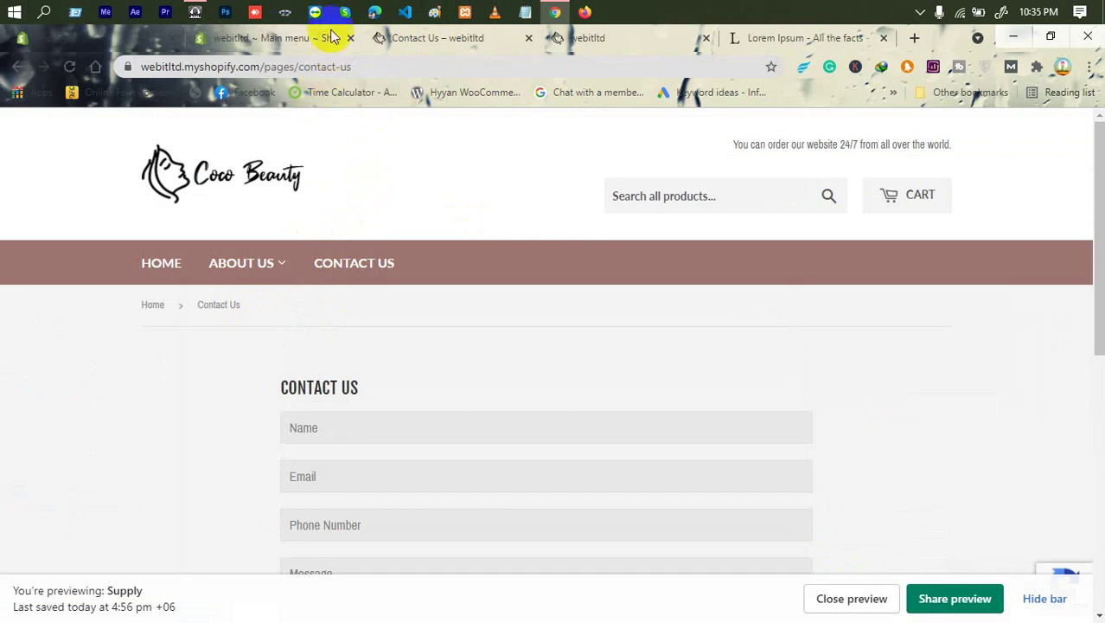
Add a menu item named "Collections" to the Main menu, linked to the Bow collection.
click(279, 39)
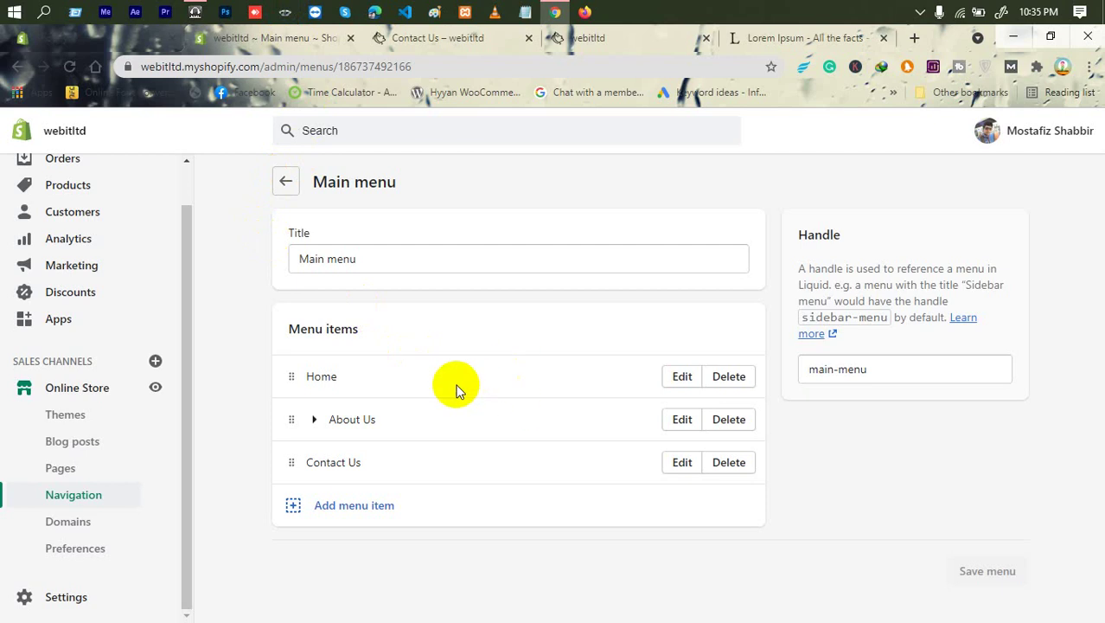
click(381, 509)
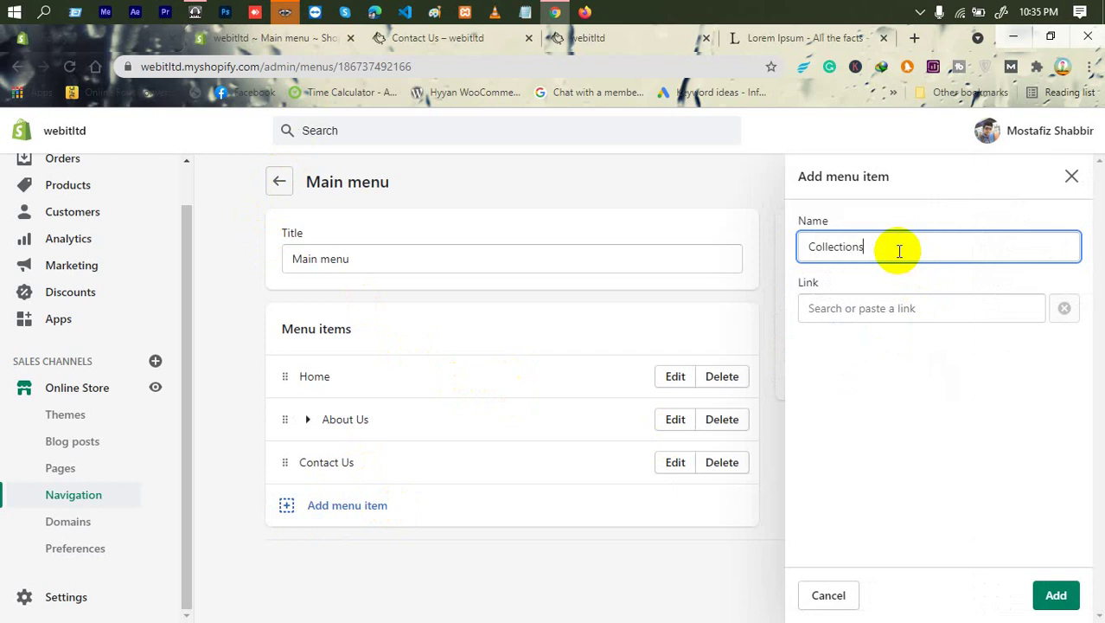
click(854, 309)
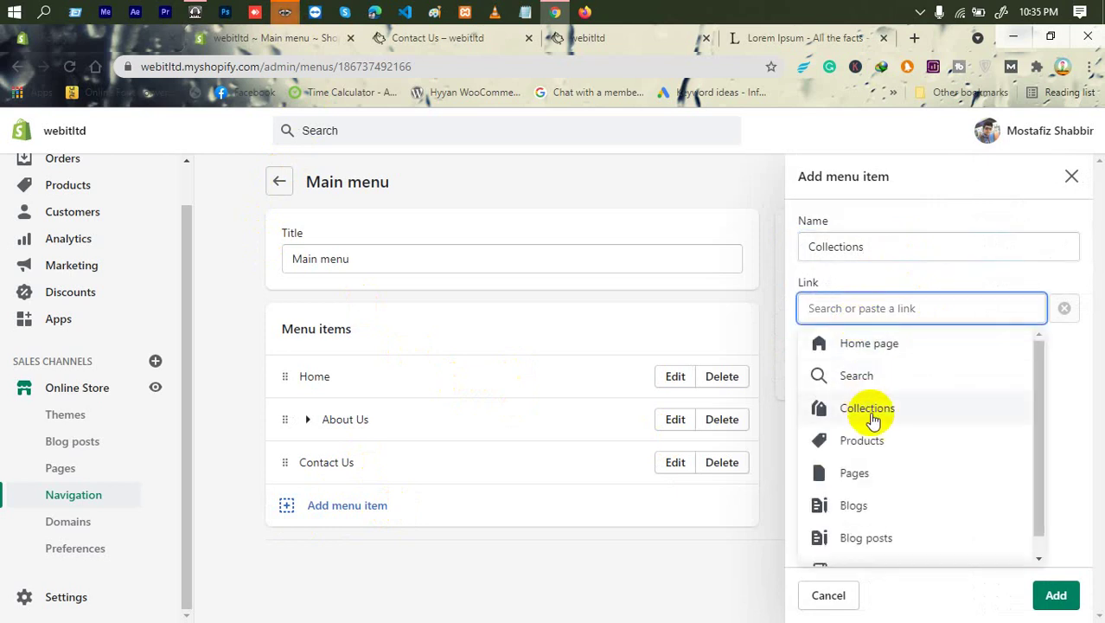
click(872, 416)
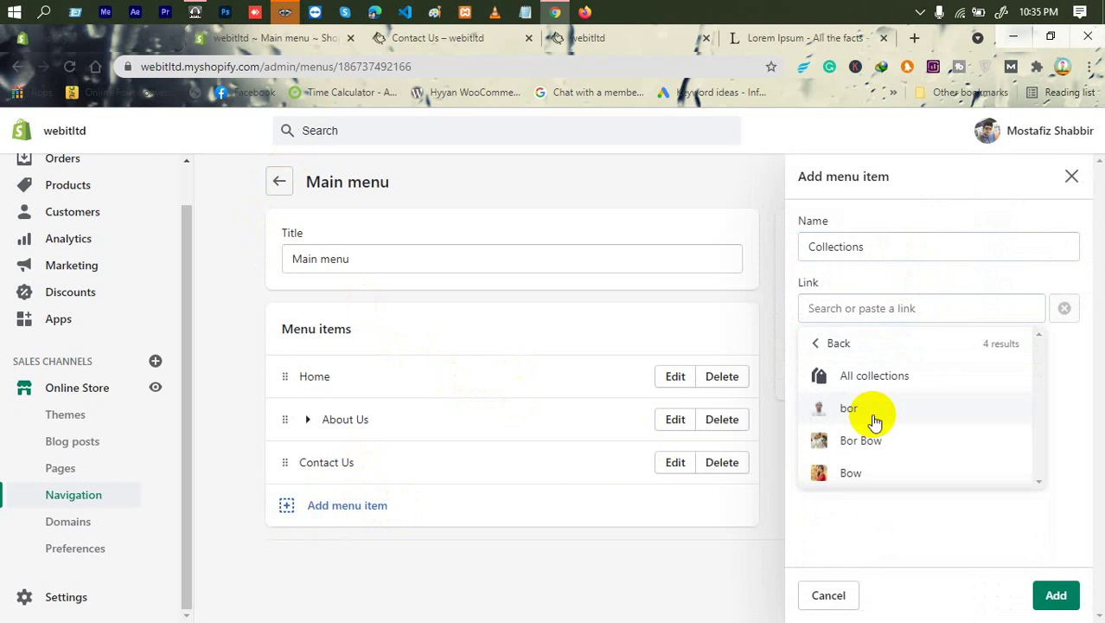
click(859, 474)
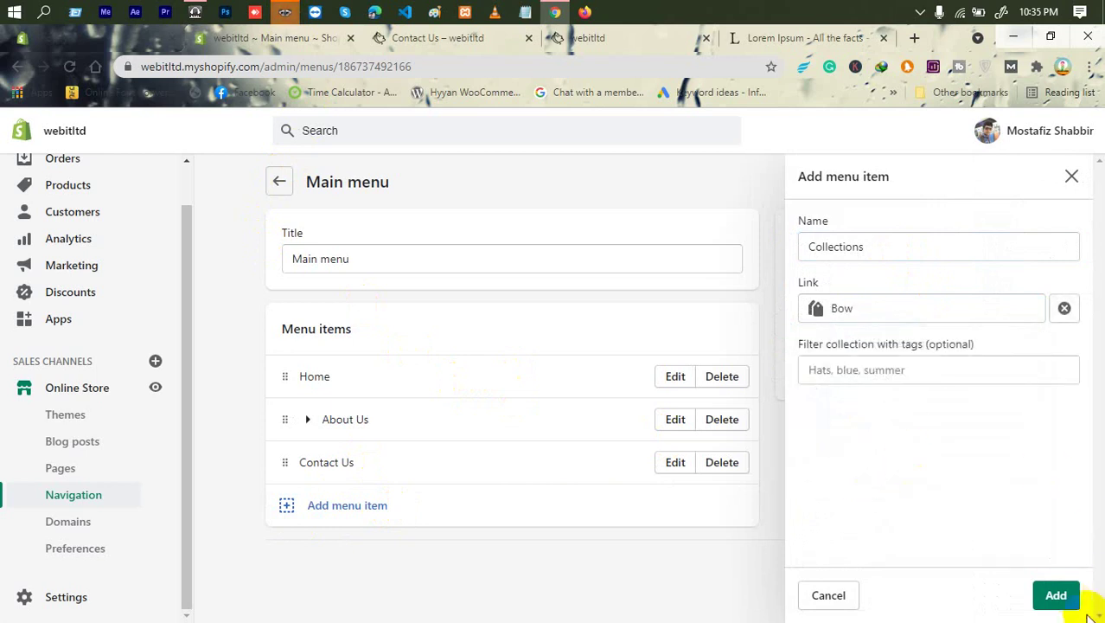
click(1056, 595)
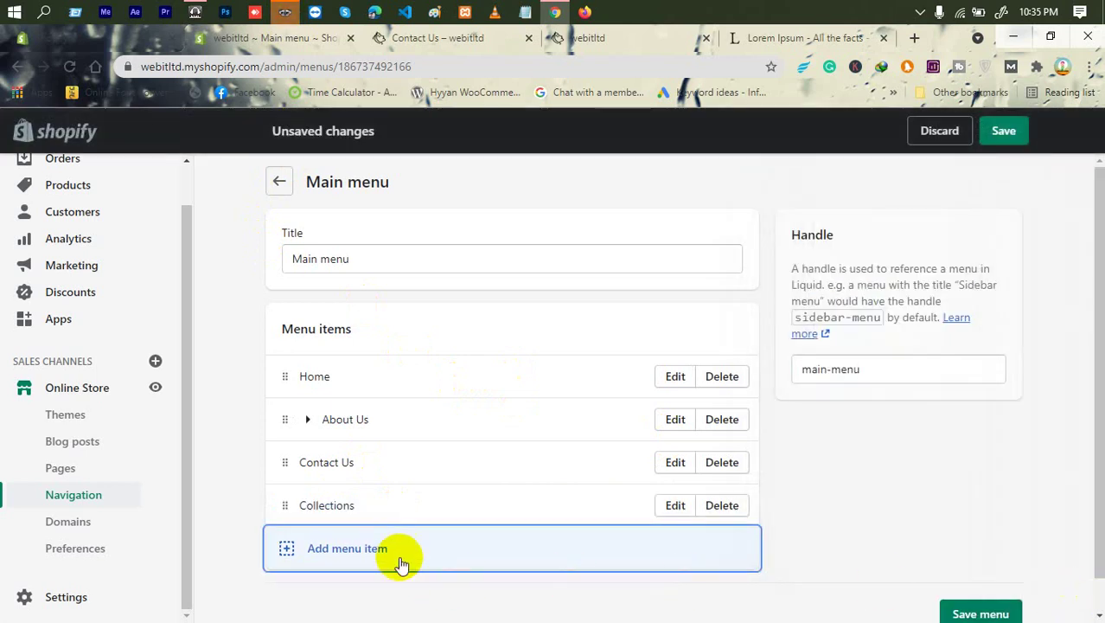
Add a menu item named "Blog" linked to the News blog and save the Main menu.
click(419, 511)
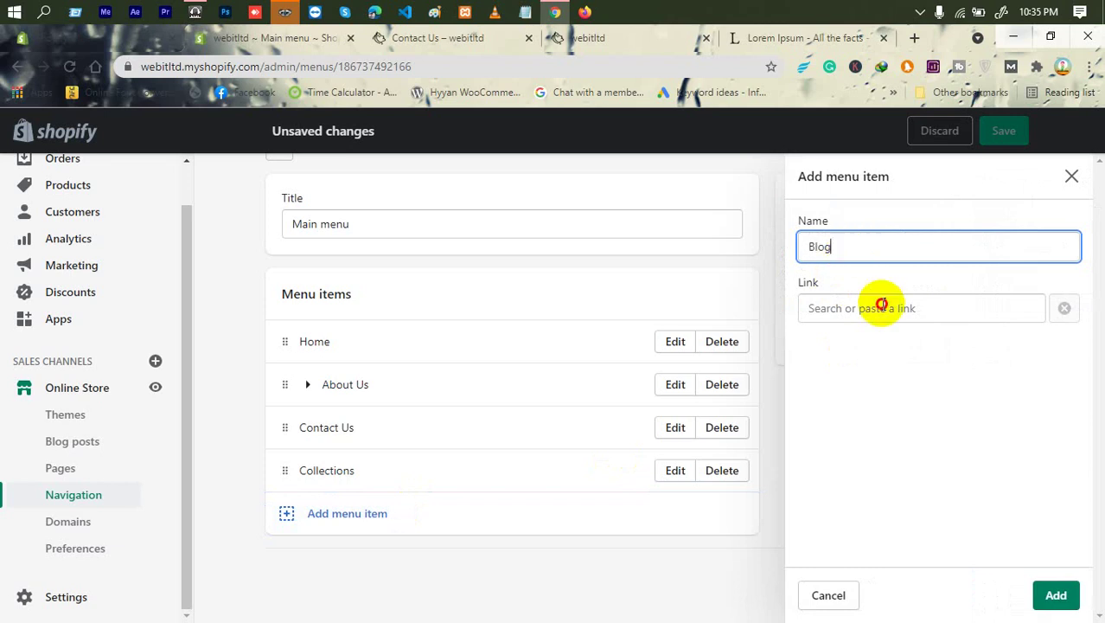
click(881, 307)
click(858, 509)
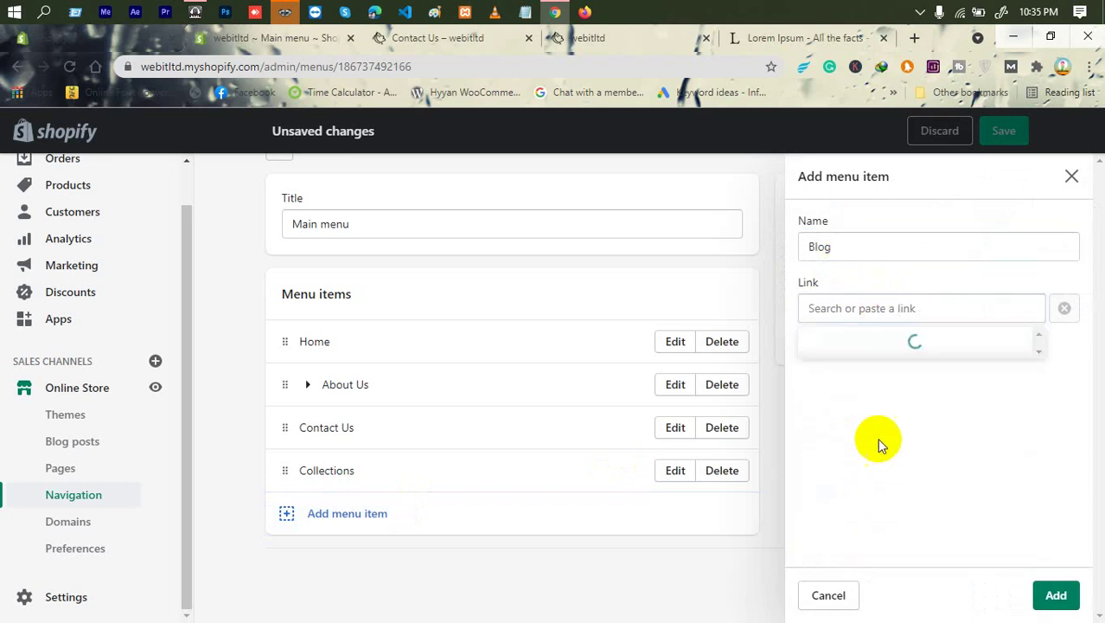
click(846, 379)
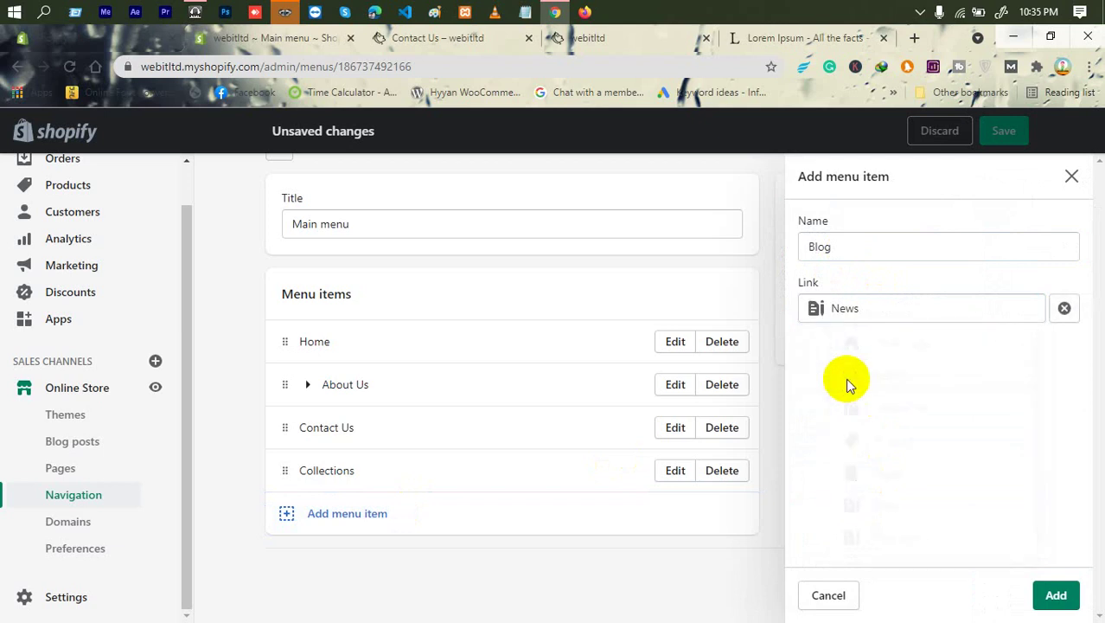
click(1056, 595)
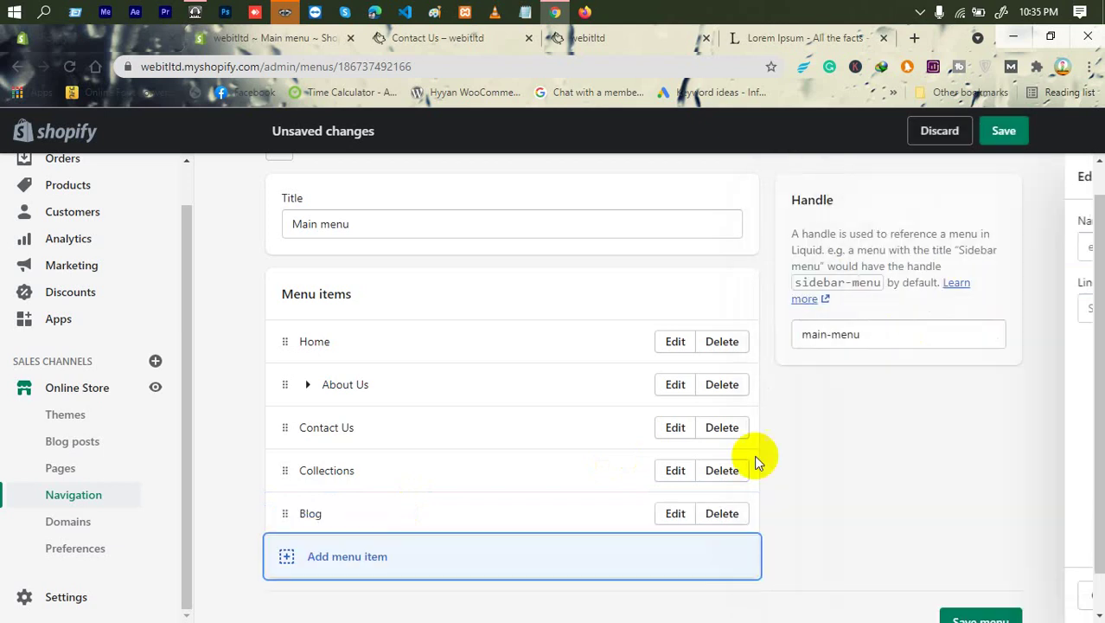
scroll(968, 588, down, 1)
click(986, 578)
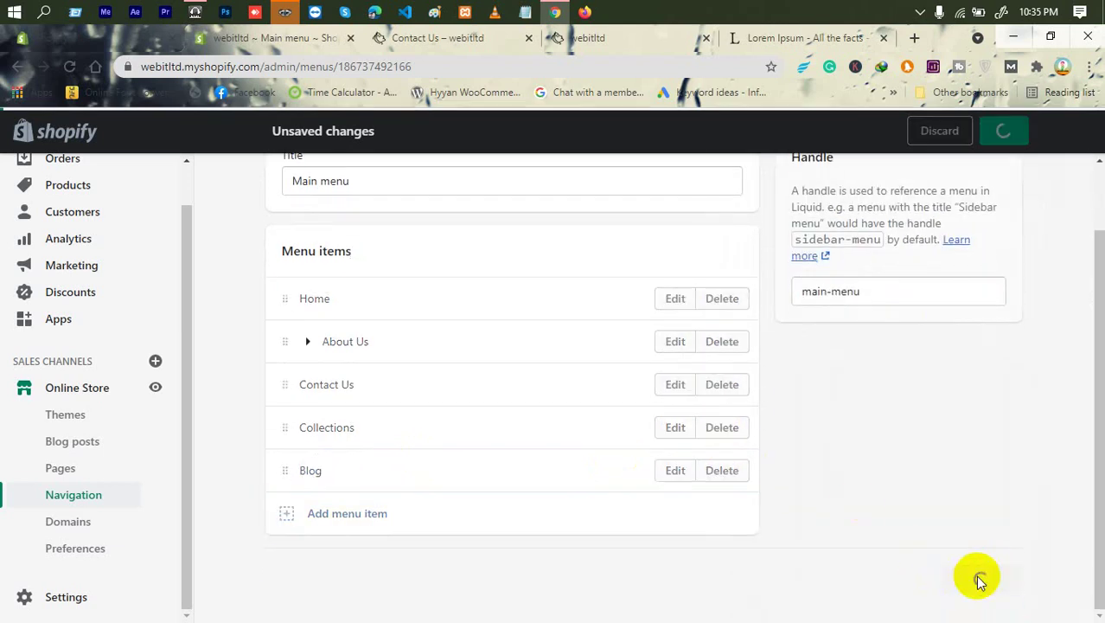
Reload the Contact Us page in the storefront preview to check the navigation bar for the new items.
click(421, 39)
right_click(447, 283)
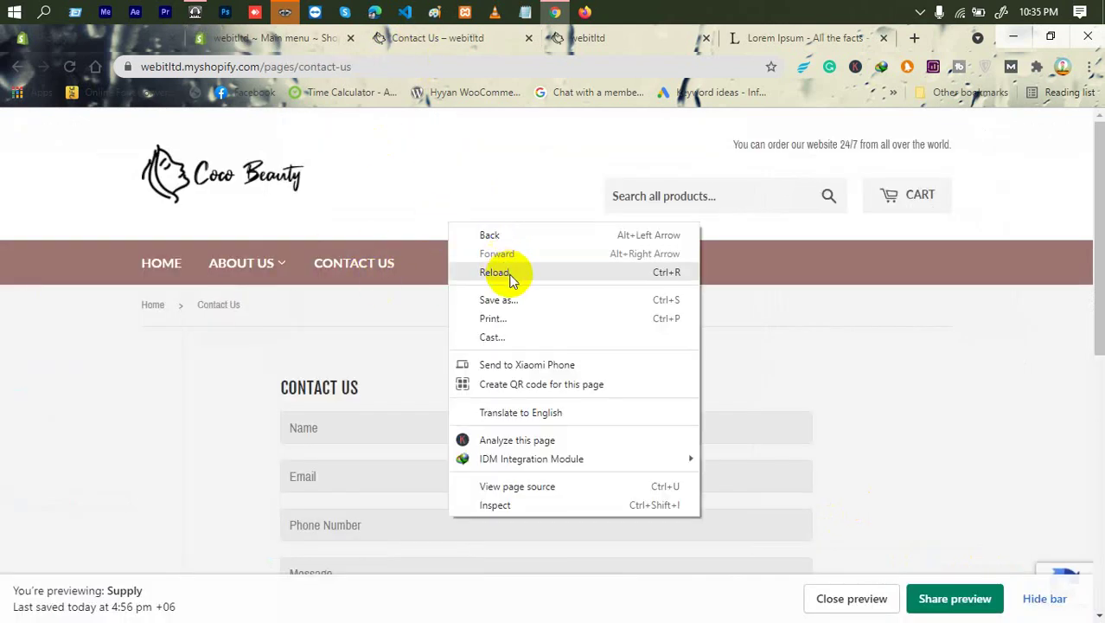
click(506, 269)
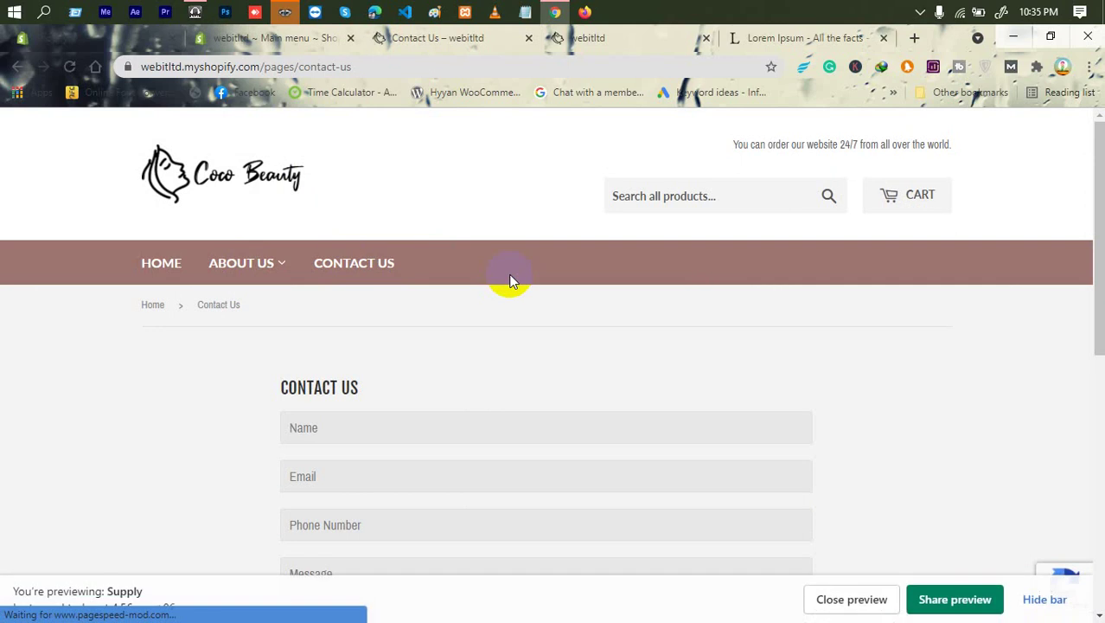
right_click(525, 292)
click(571, 338)
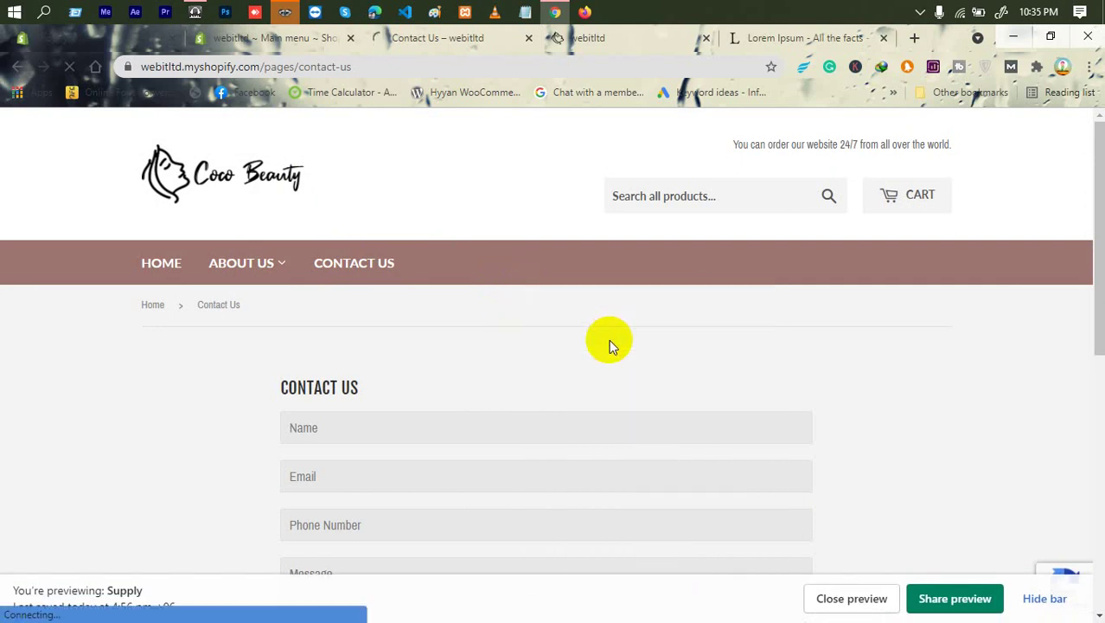
Reload the Main menu page in the Shopify admin and check its saved menu items.
click(268, 38)
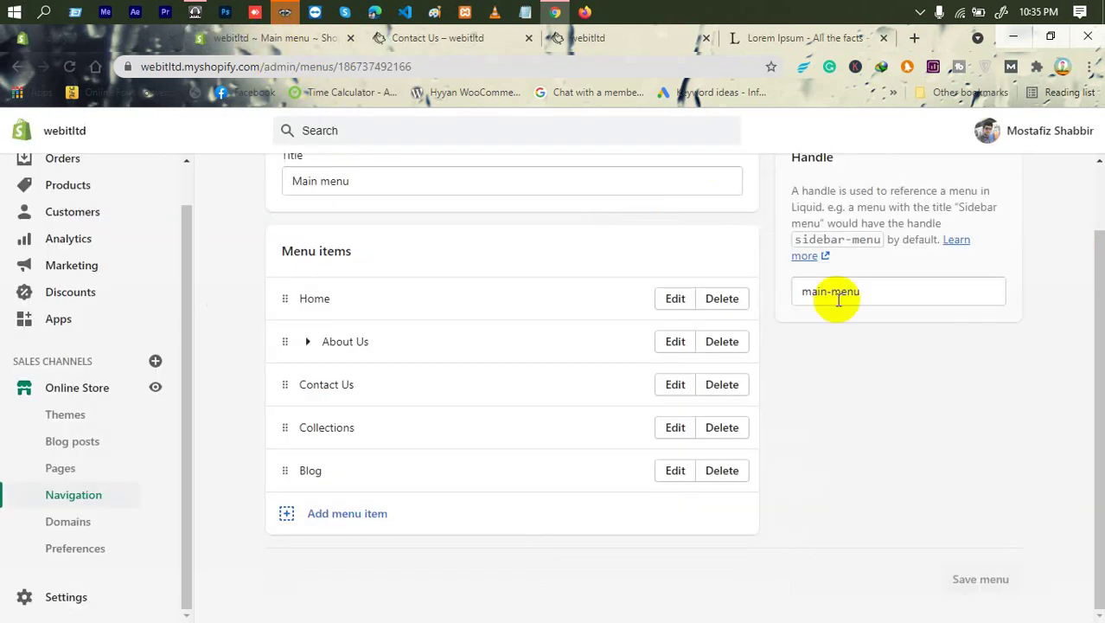
scroll(950, 354, up, 1)
scroll(761, 368, down, 1)
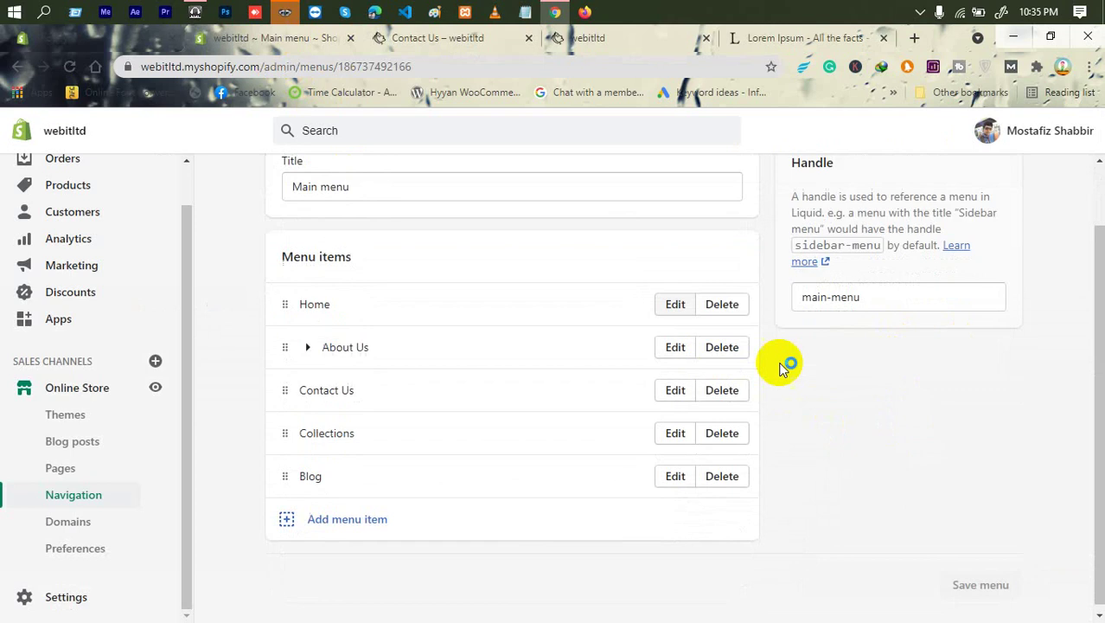
click(866, 375)
right_click(865, 375)
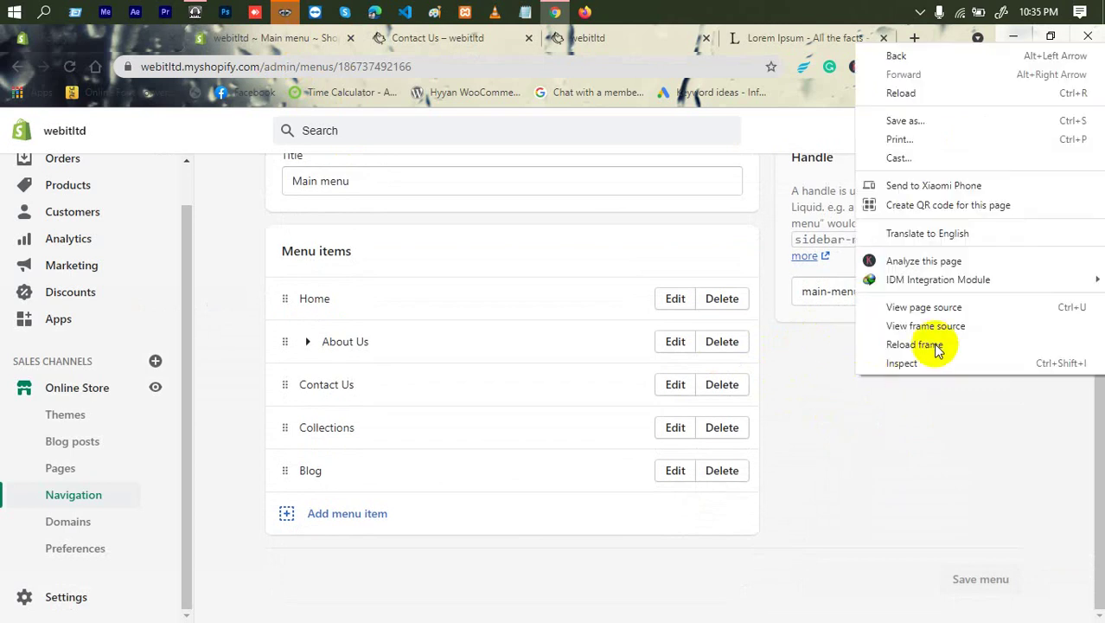
click(918, 94)
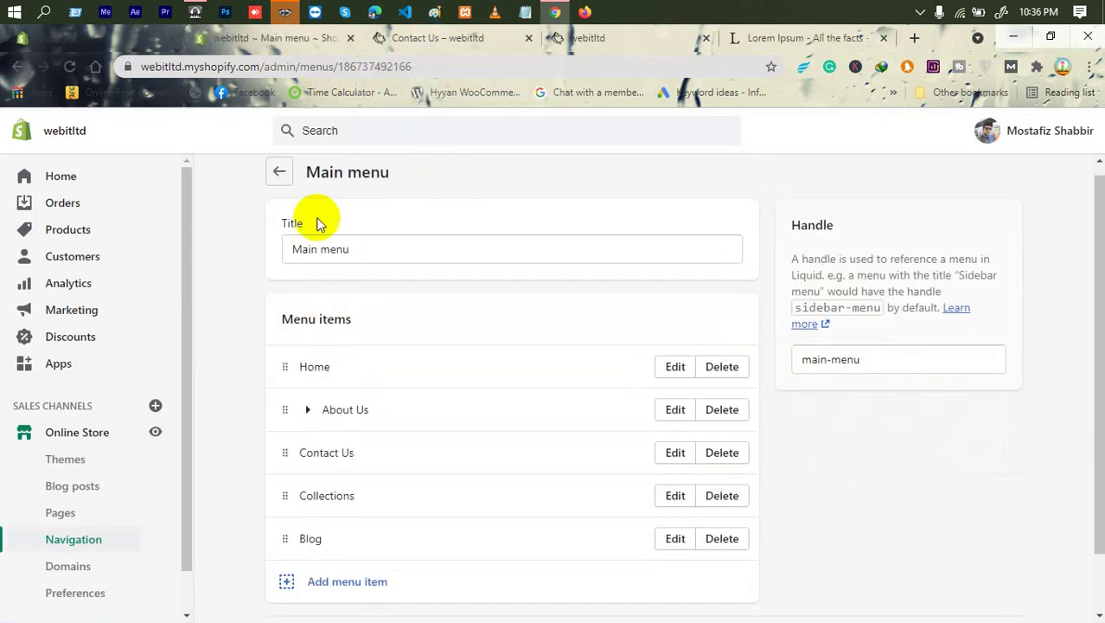
Open the Home, Collections and Blog pages from the storefront preview's menu and look through their content.
click(422, 40)
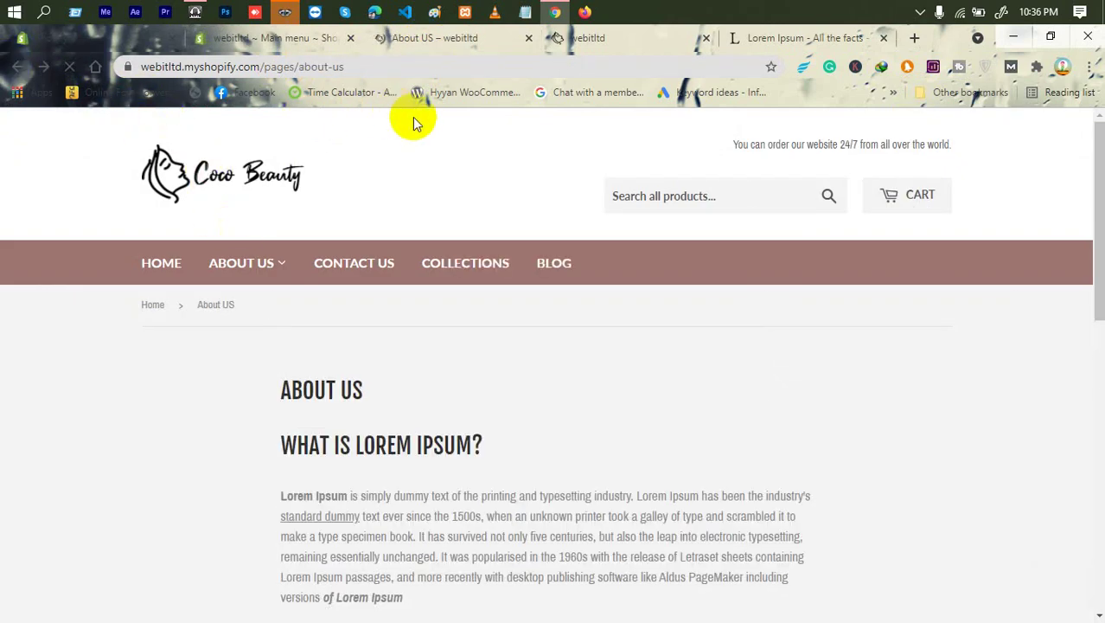
click(164, 251)
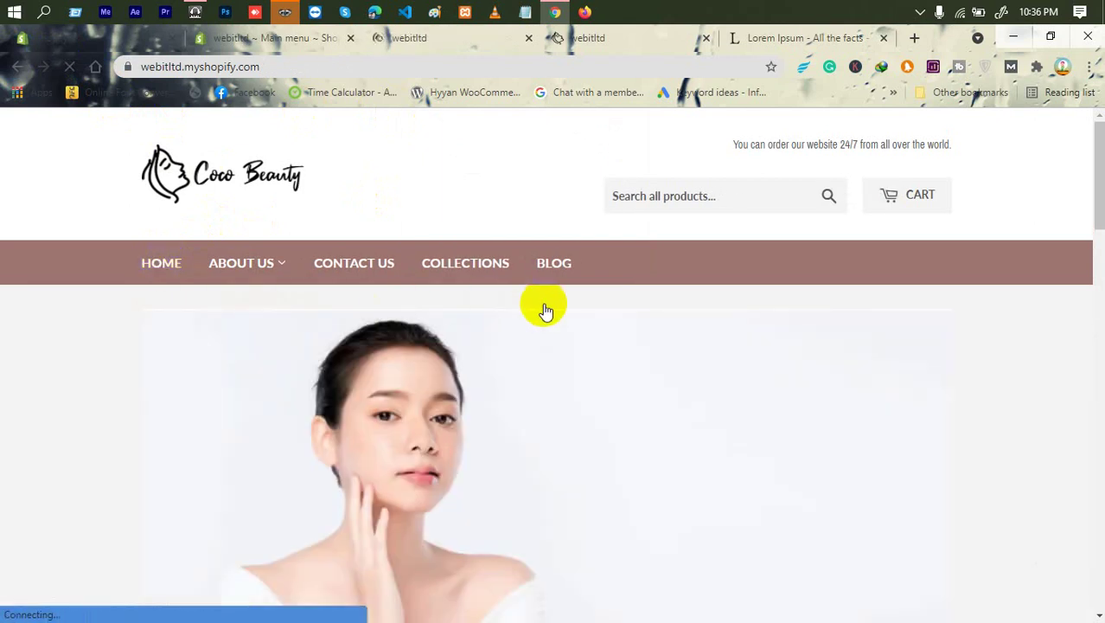
click(489, 272)
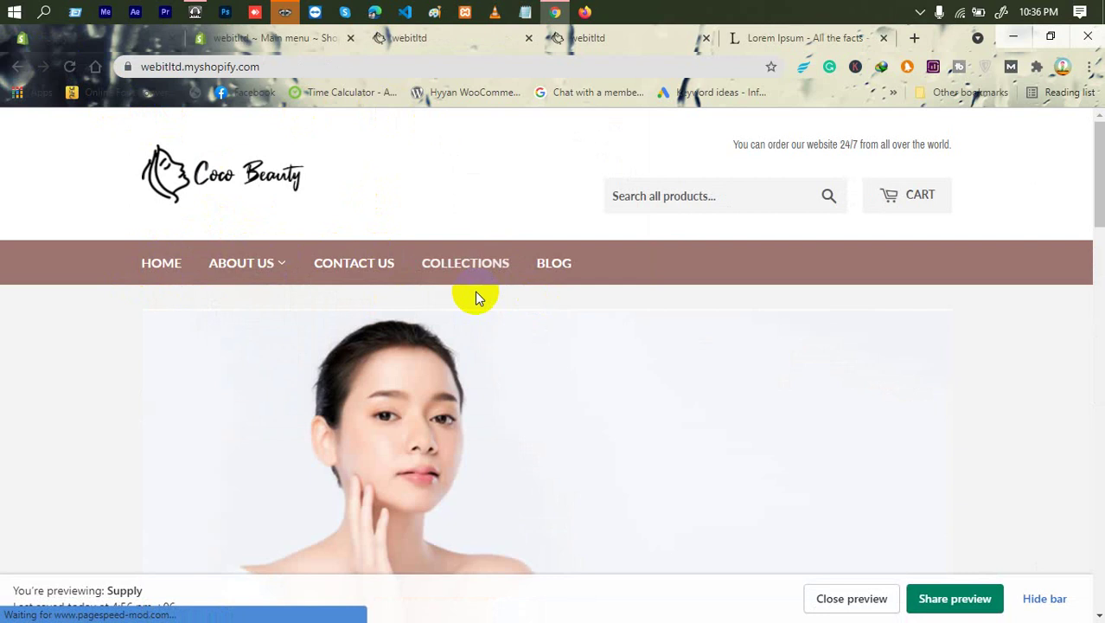
scroll(444, 318, down, 4)
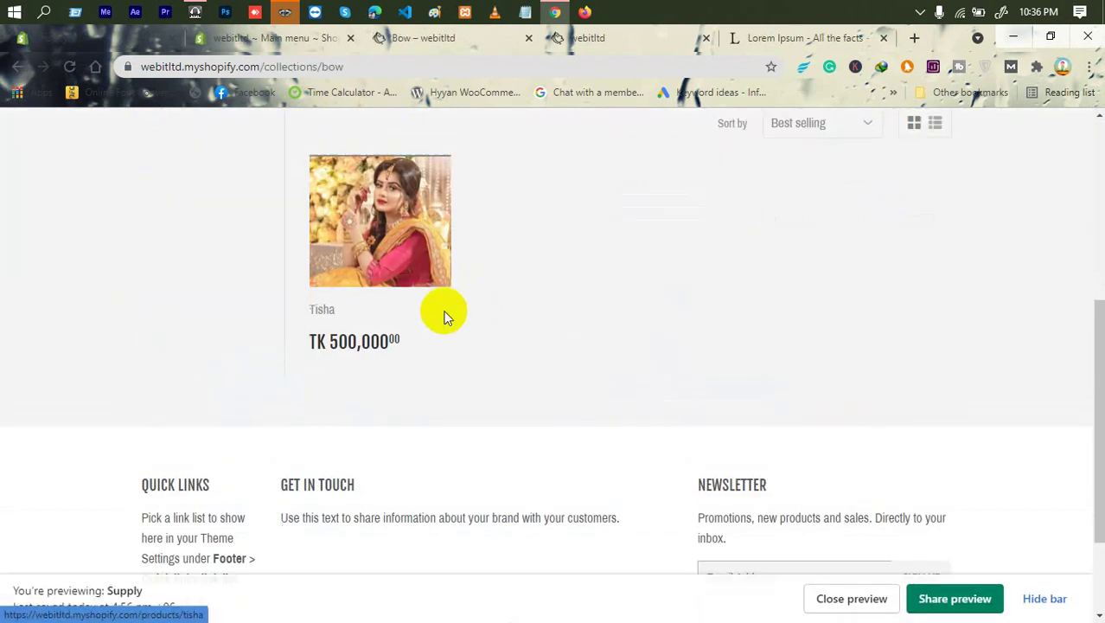
scroll(444, 317, up, 5)
click(562, 264)
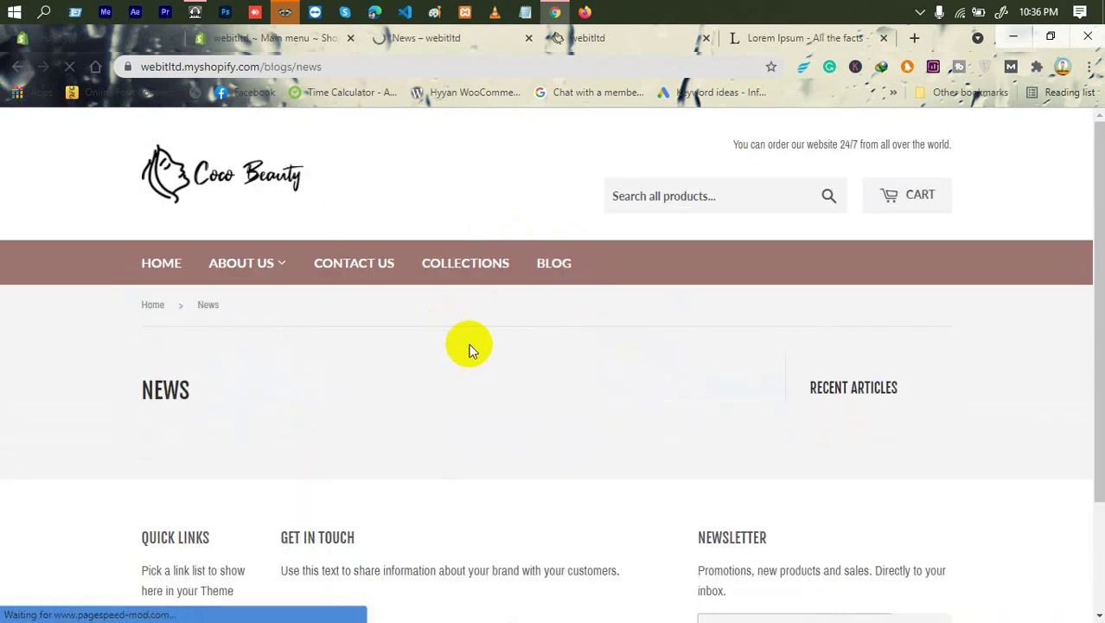
scroll(469, 346, down, 2)
scroll(474, 351, up, 2)
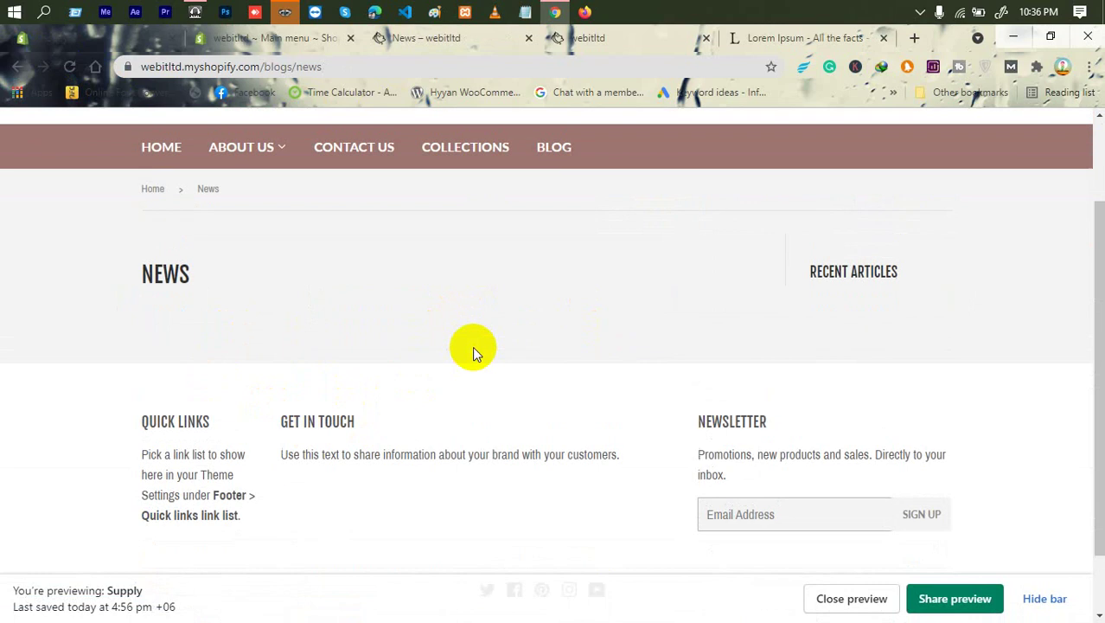
Open the storefront's Home page and look through its sections down to the Quick Links text in the footer.
click(179, 263)
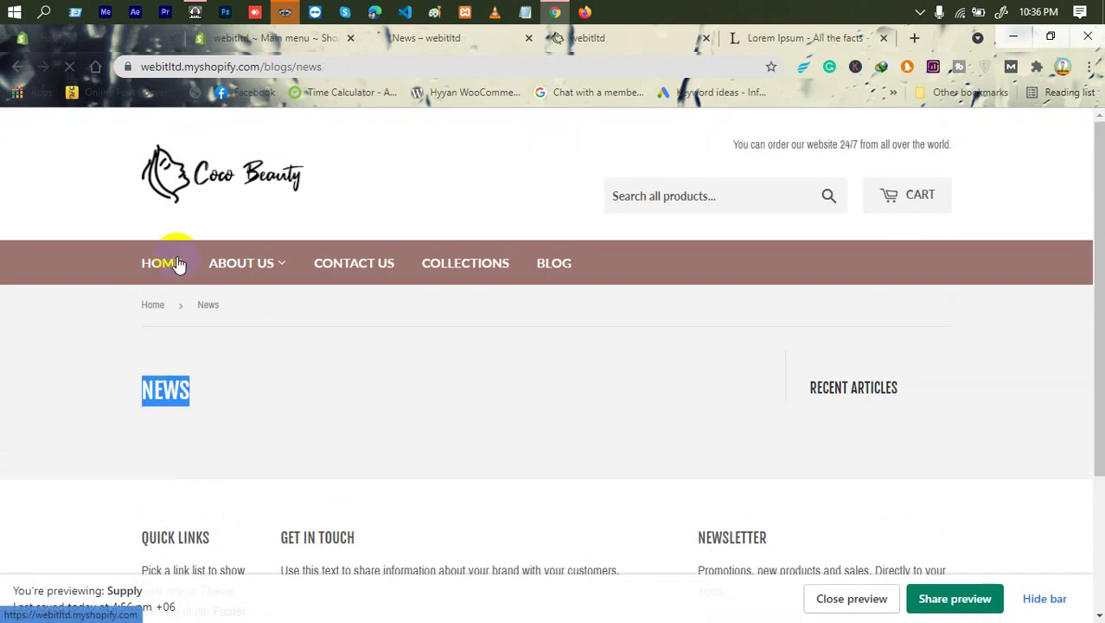
scroll(178, 263, down, 15)
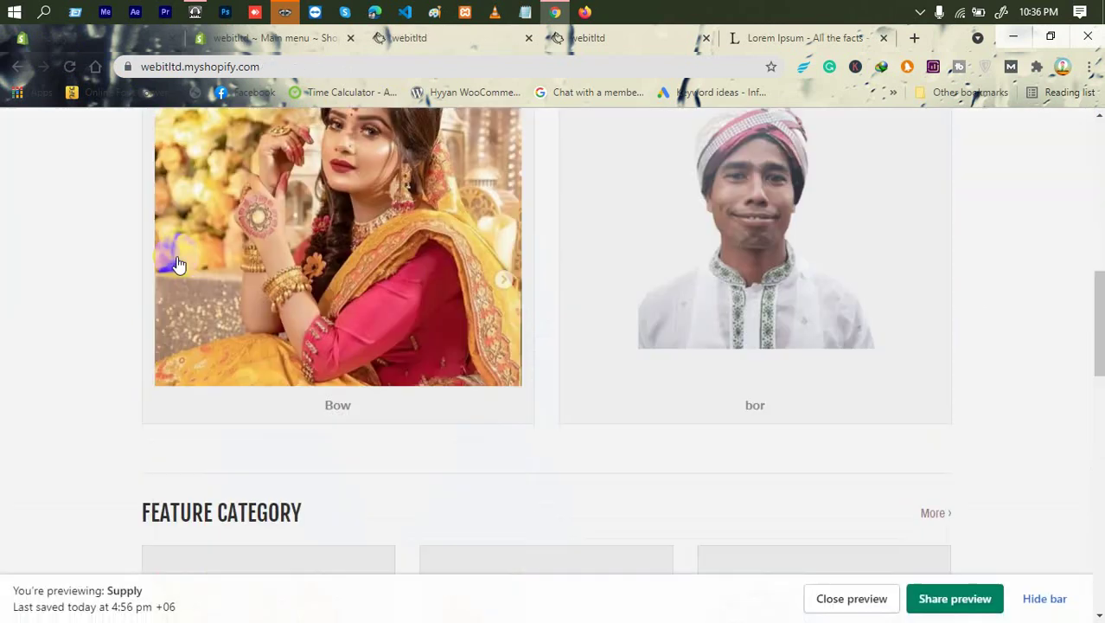
scroll(267, 291, up, 5)
scroll(268, 289, up, 5)
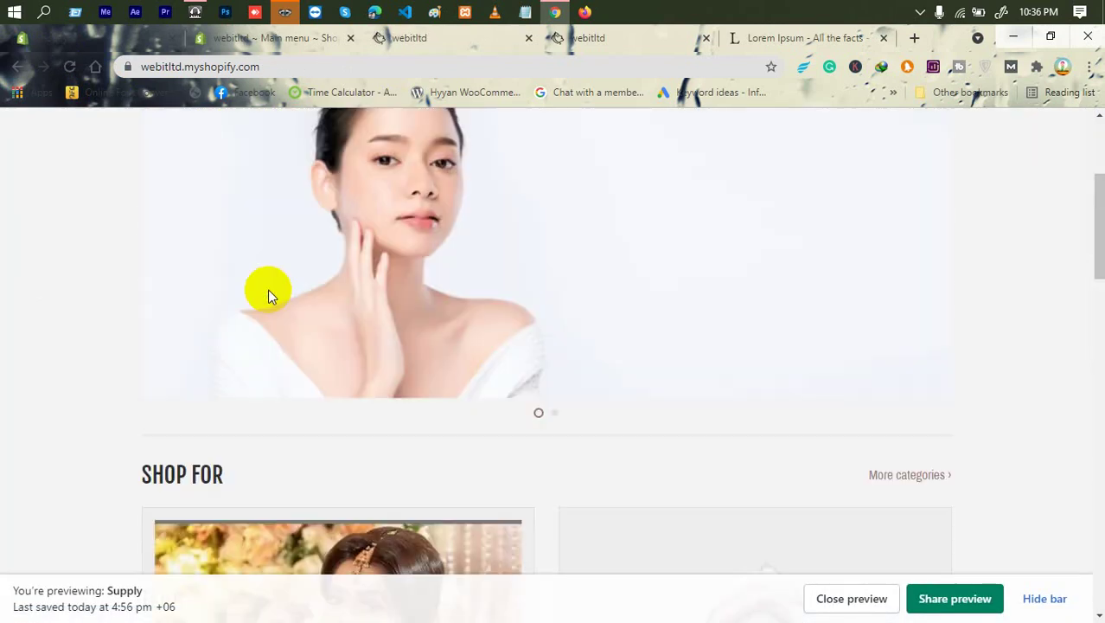
scroll(527, 388, down, 12)
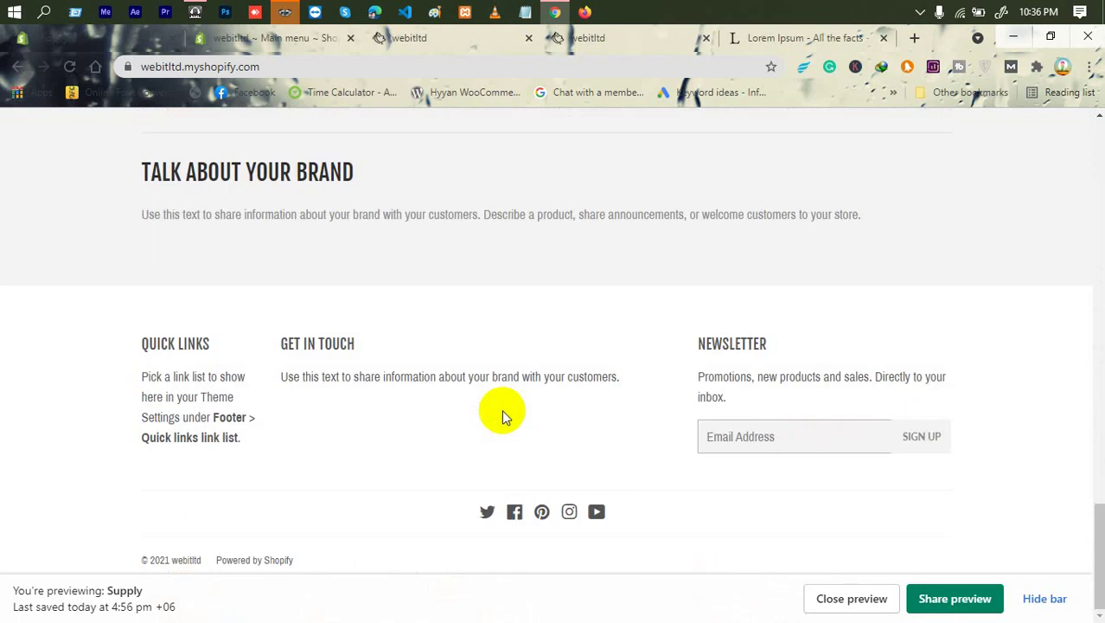
drag(144, 374, 188, 418)
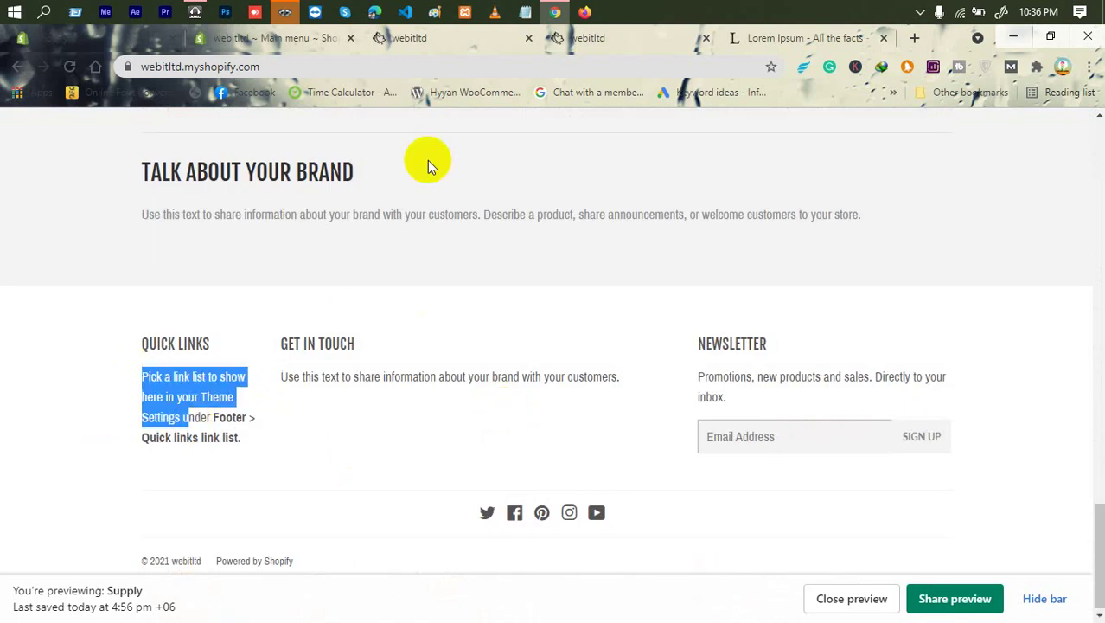
Switch back to the Shopify admin and open the Footer menu from the store's navigation menus.
click(284, 38)
scroll(279, 399, up, 2)
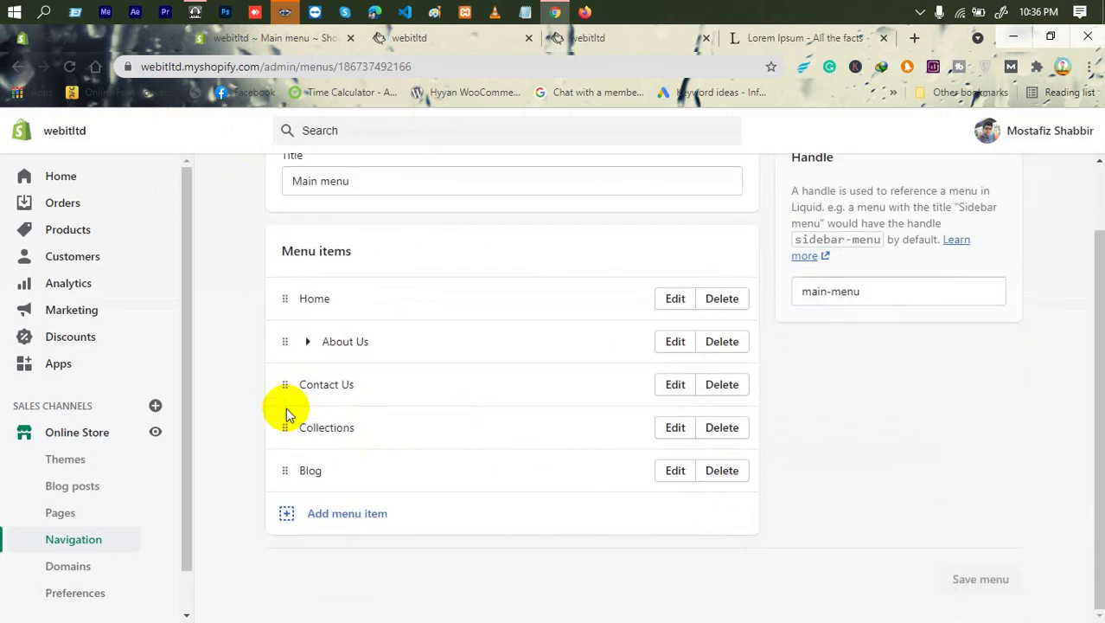
click(77, 536)
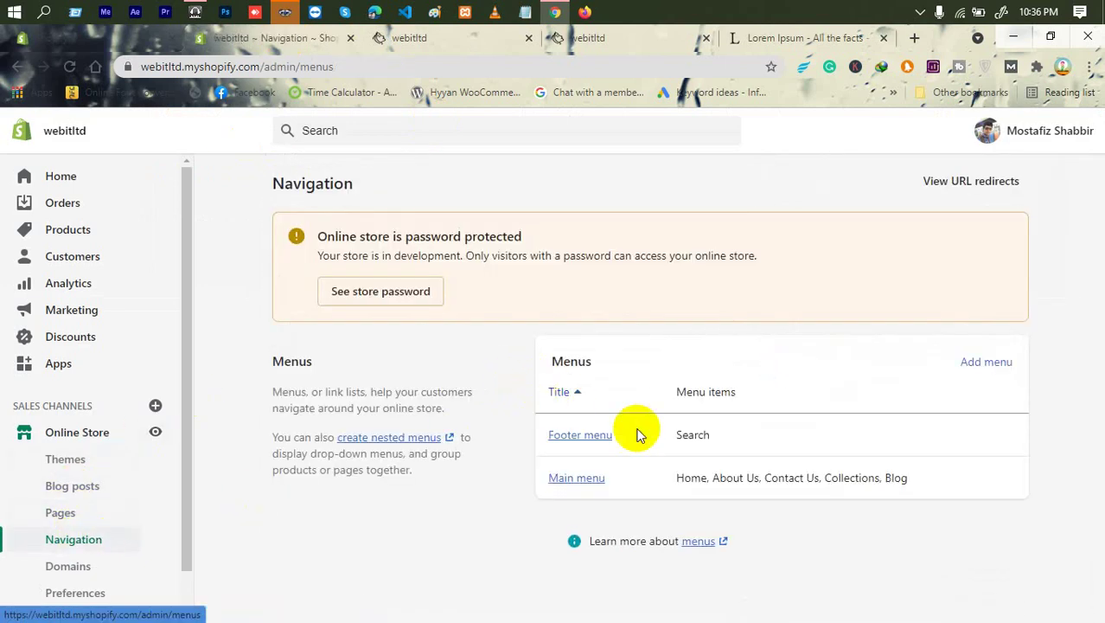
click(581, 432)
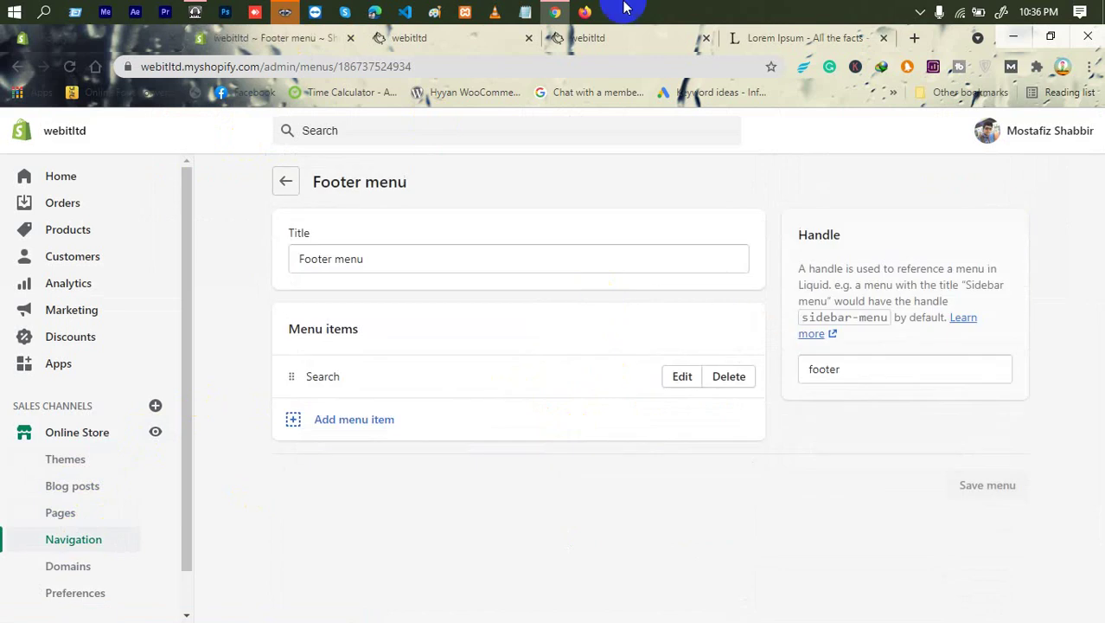
Add a Privacy Policy item to the Footer menu, linked to the Privacy Policy page.
click(357, 423)
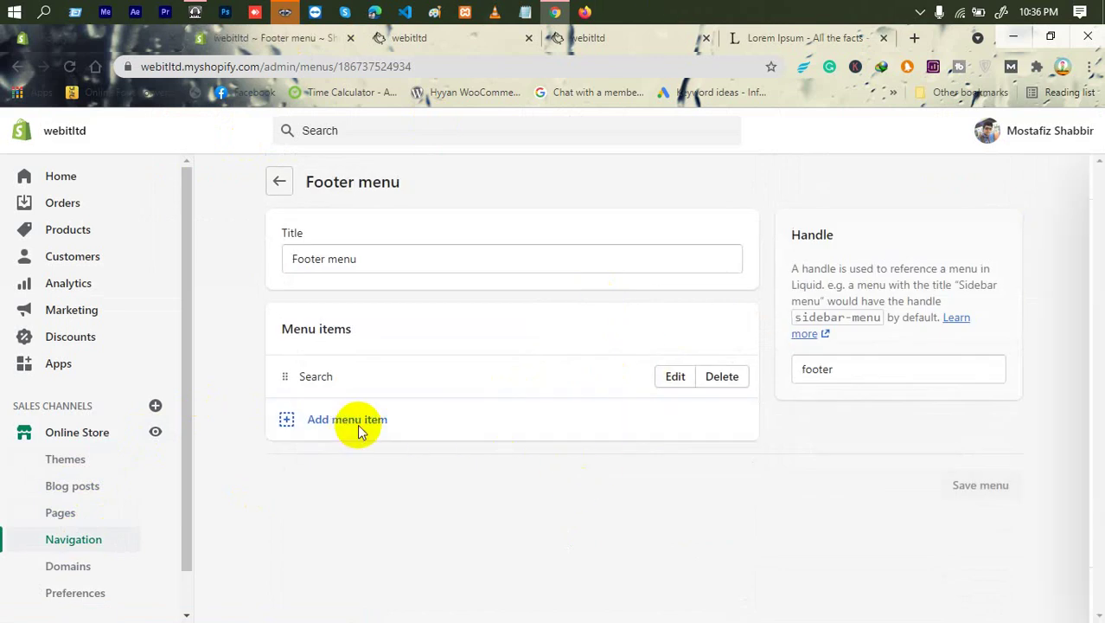
click(860, 249)
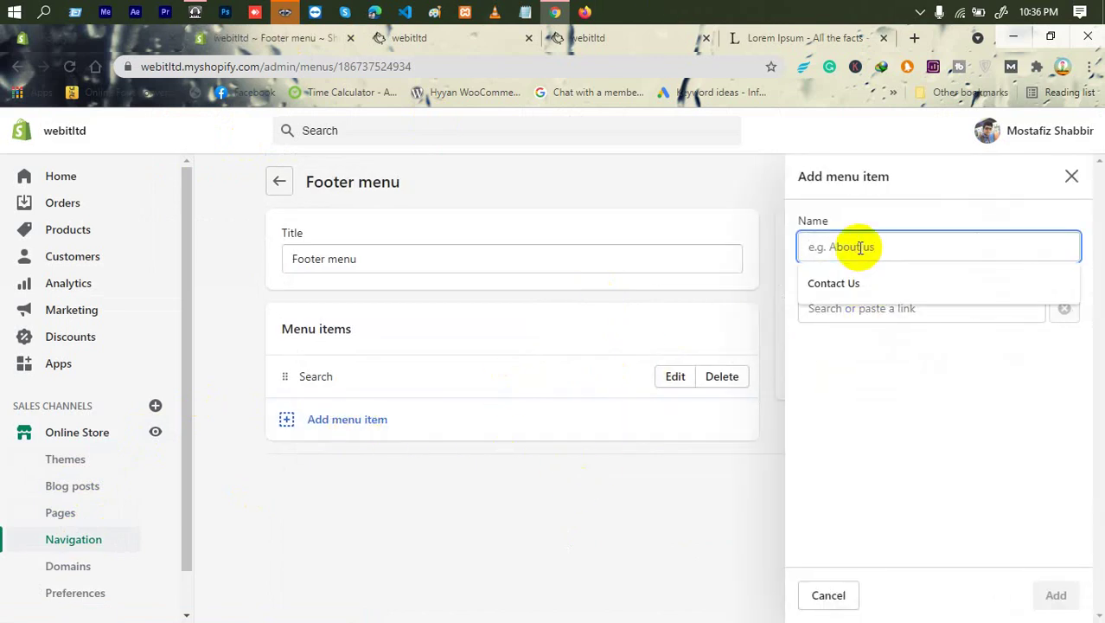
text(Privacy Policy)
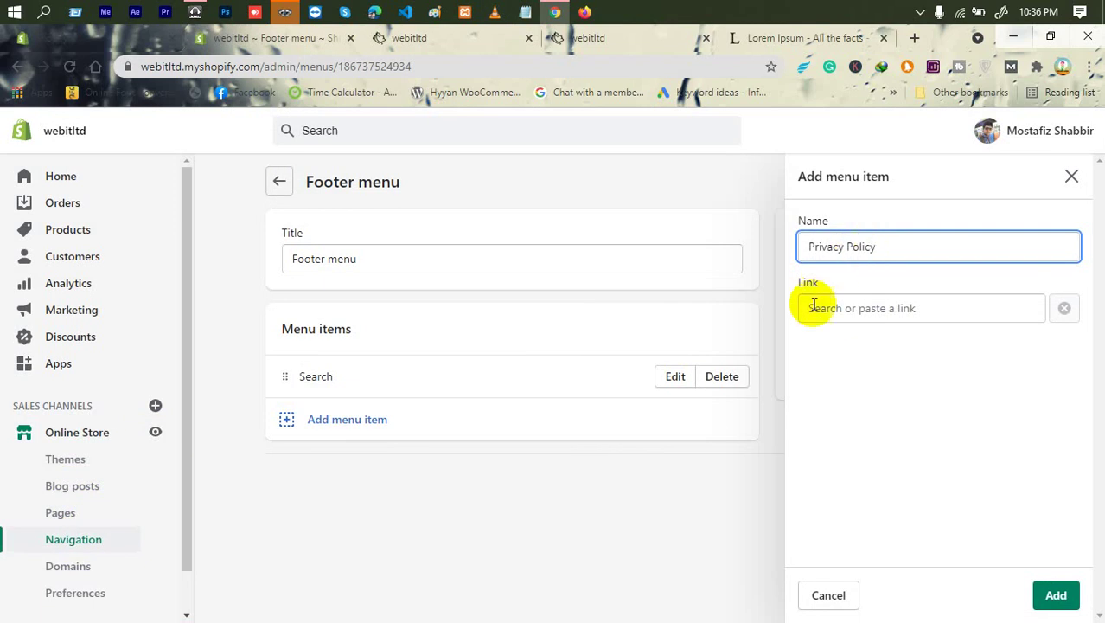
click(811, 306)
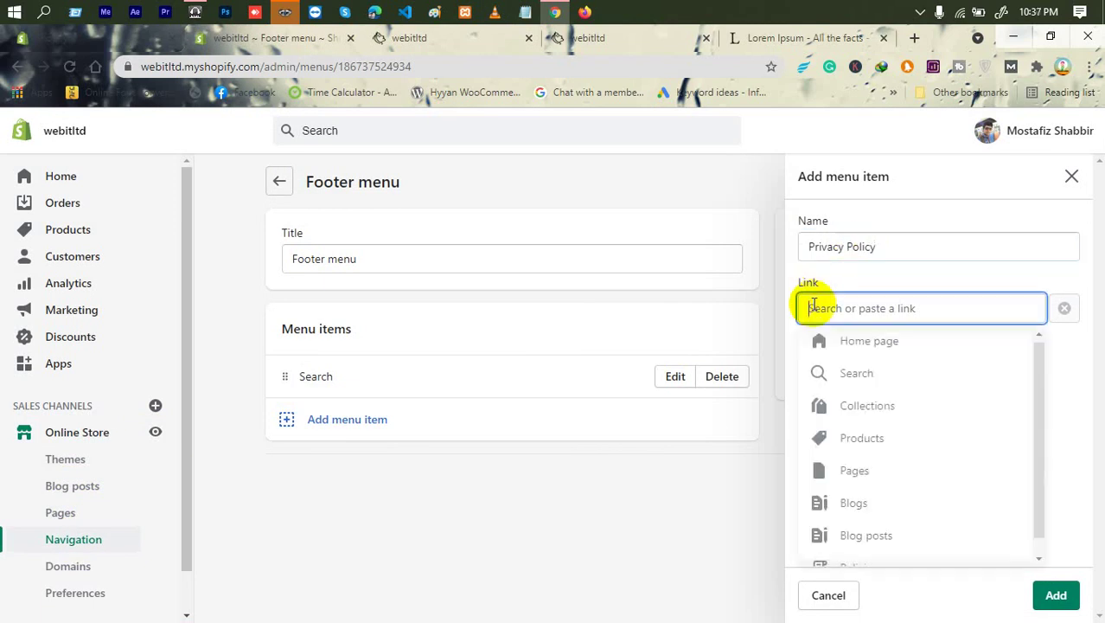
click(861, 475)
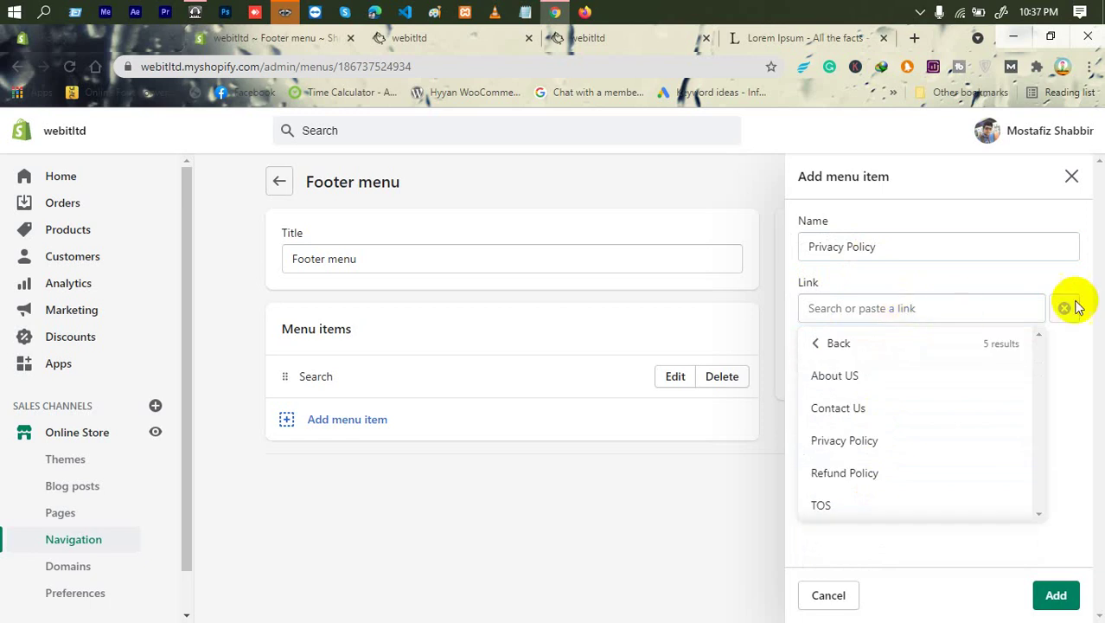
click(859, 445)
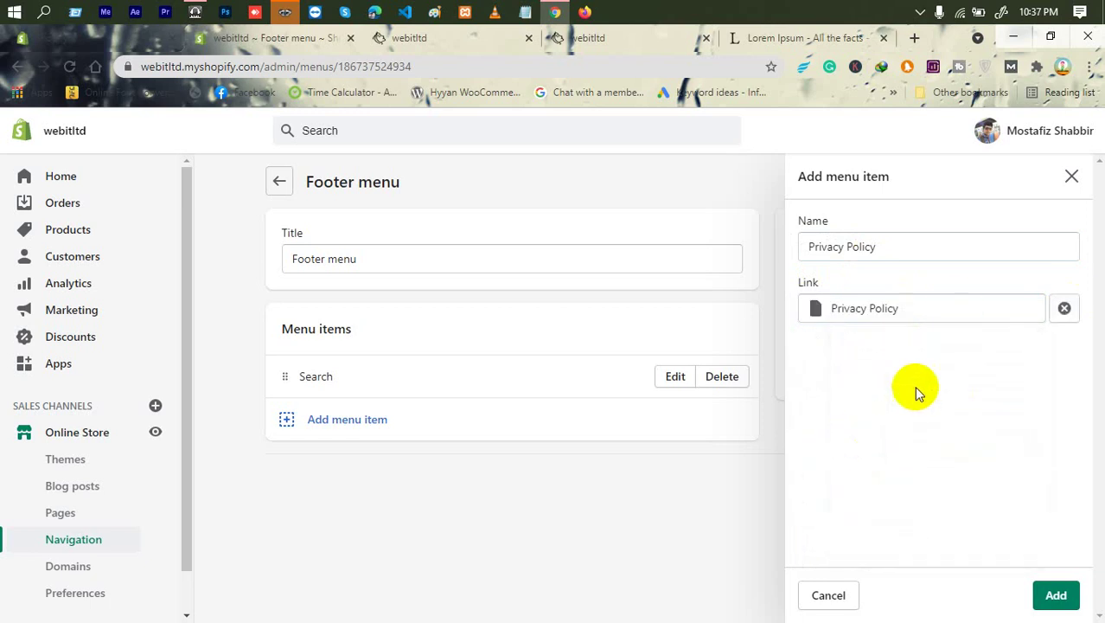
click(1055, 594)
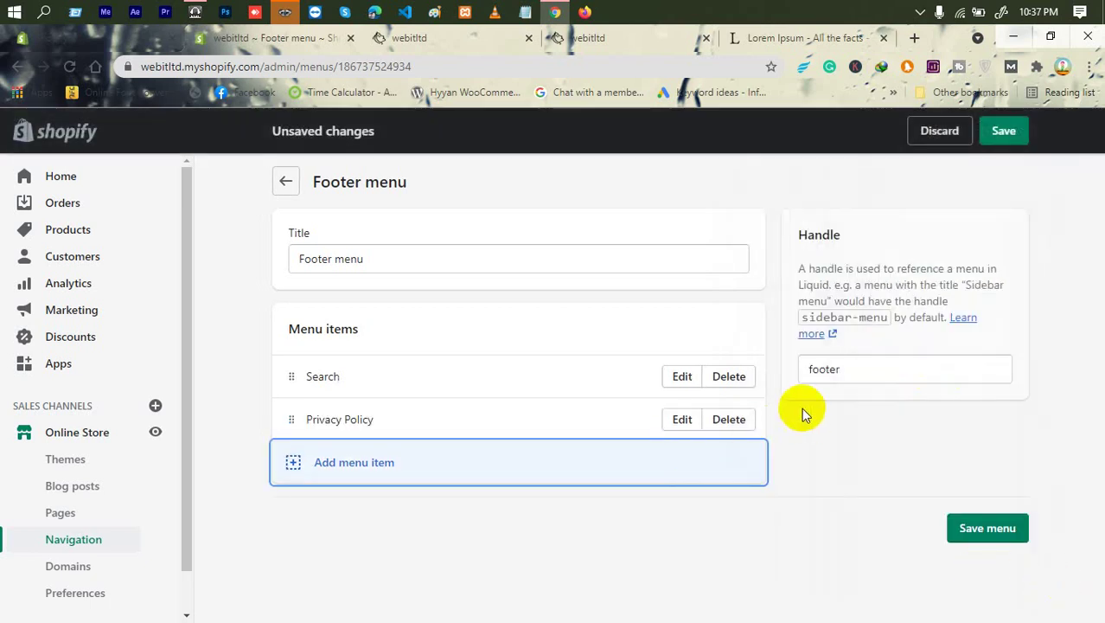
Delete the Search item from the Footer menu and add a Refund Policy item linked to the Refund Policy page.
click(732, 379)
click(749, 419)
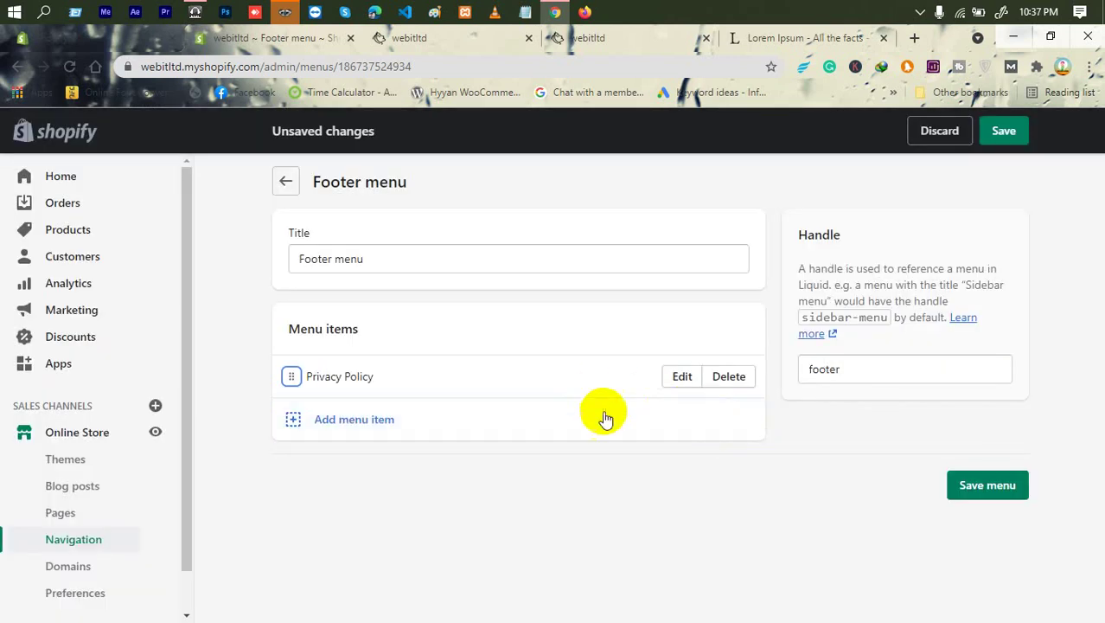
click(374, 419)
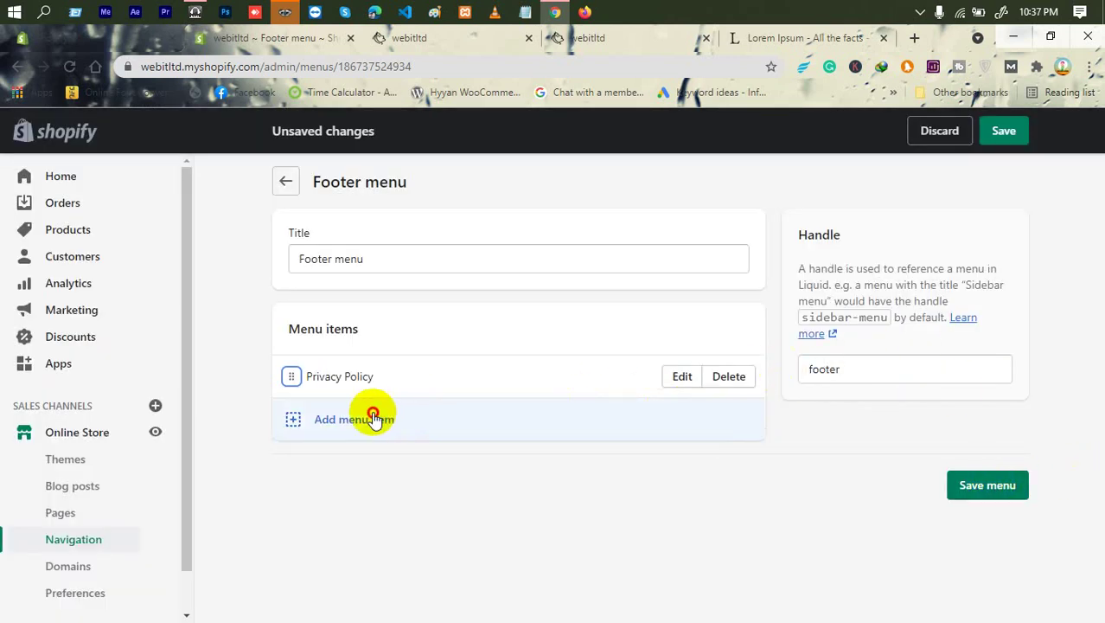
click(902, 246)
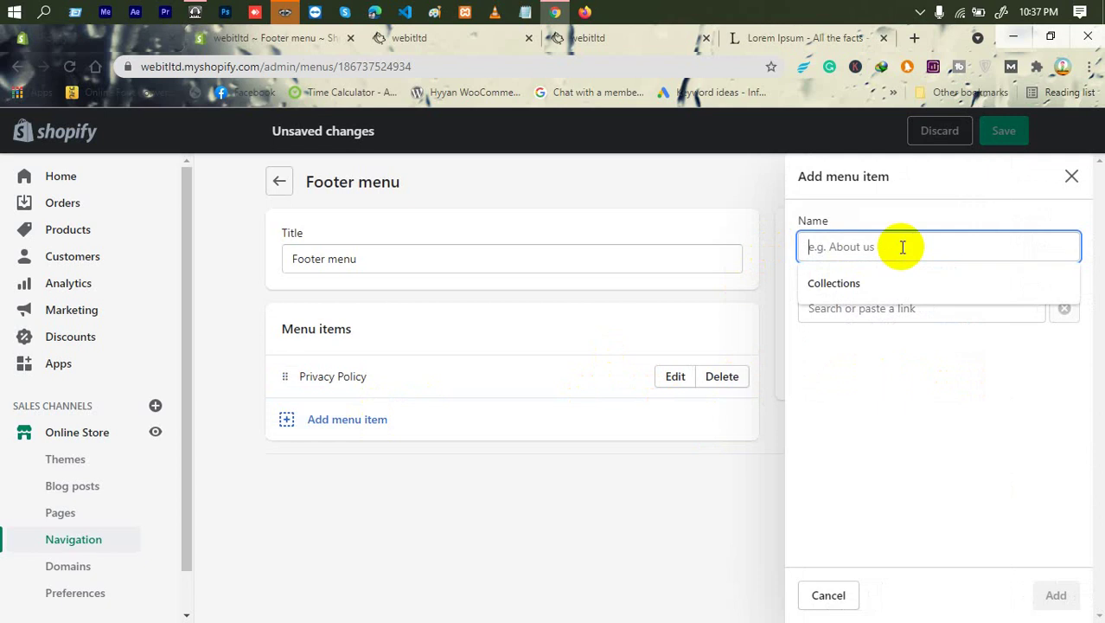
text(Re)
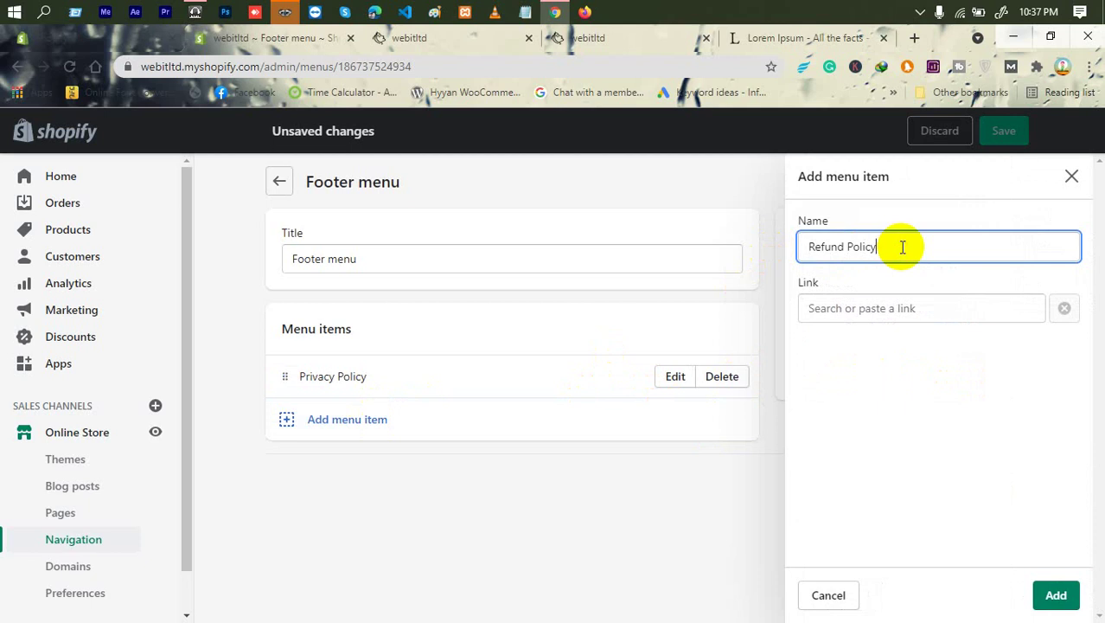
text(fund Policy)
click(877, 320)
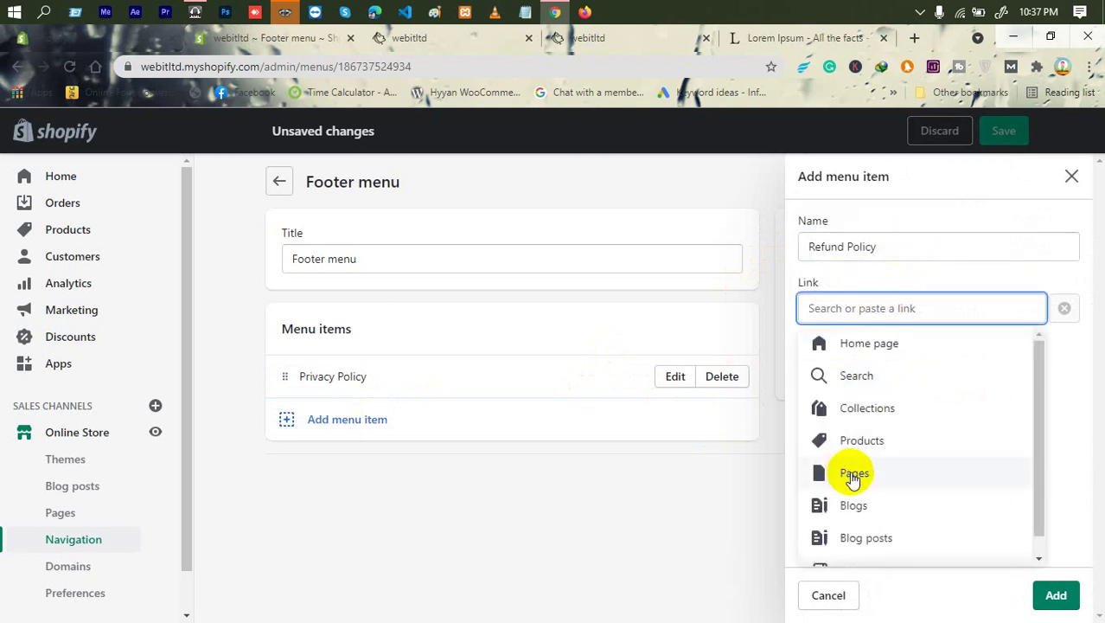
click(877, 468)
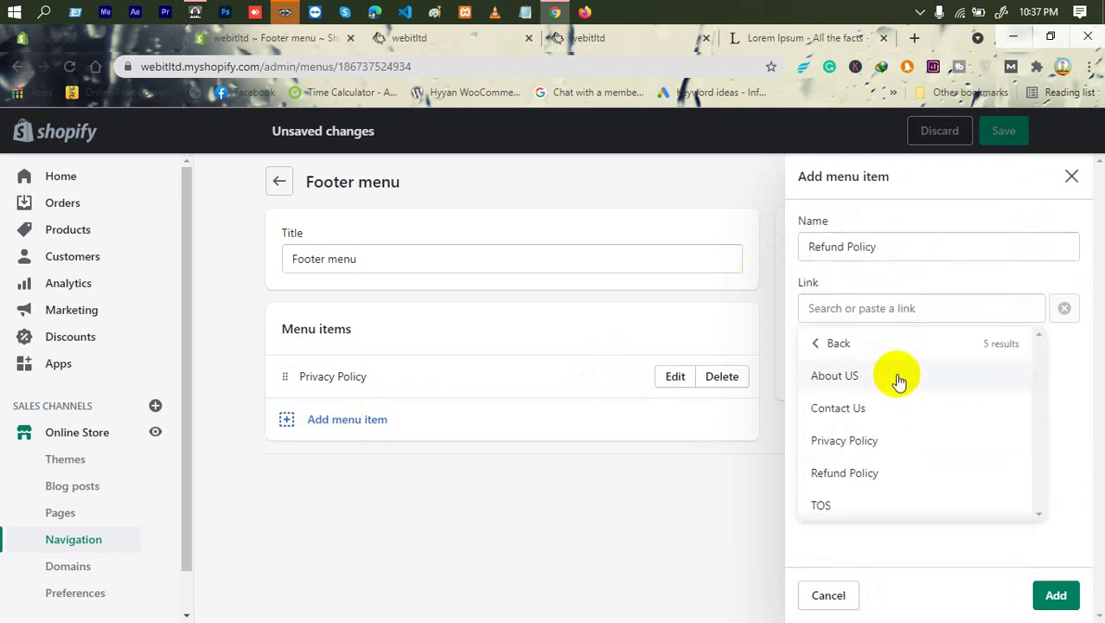
click(861, 471)
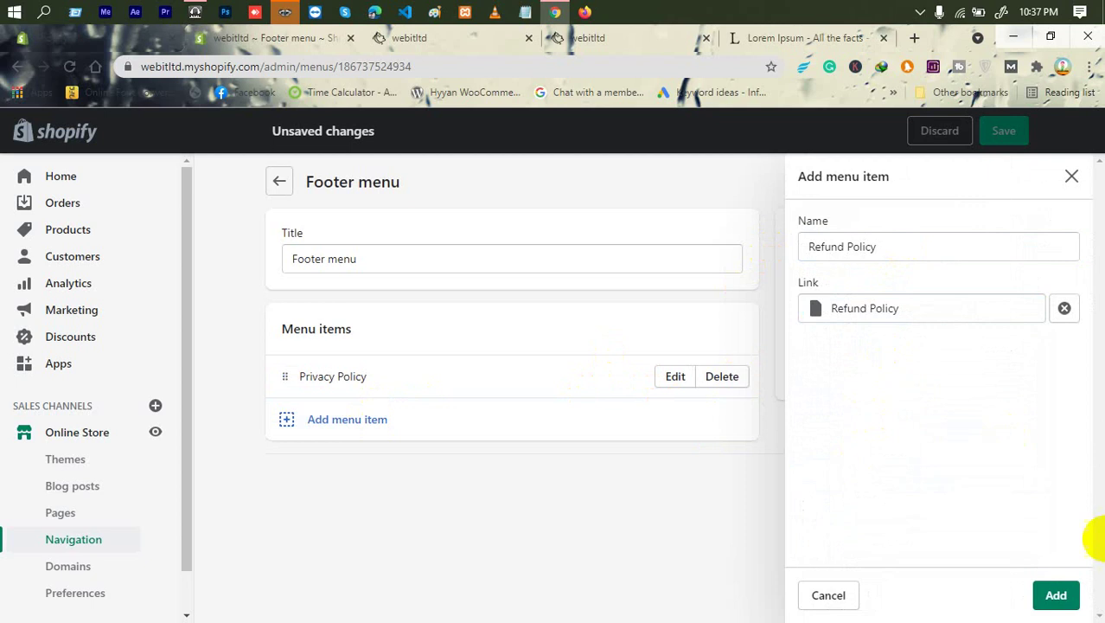
click(1057, 596)
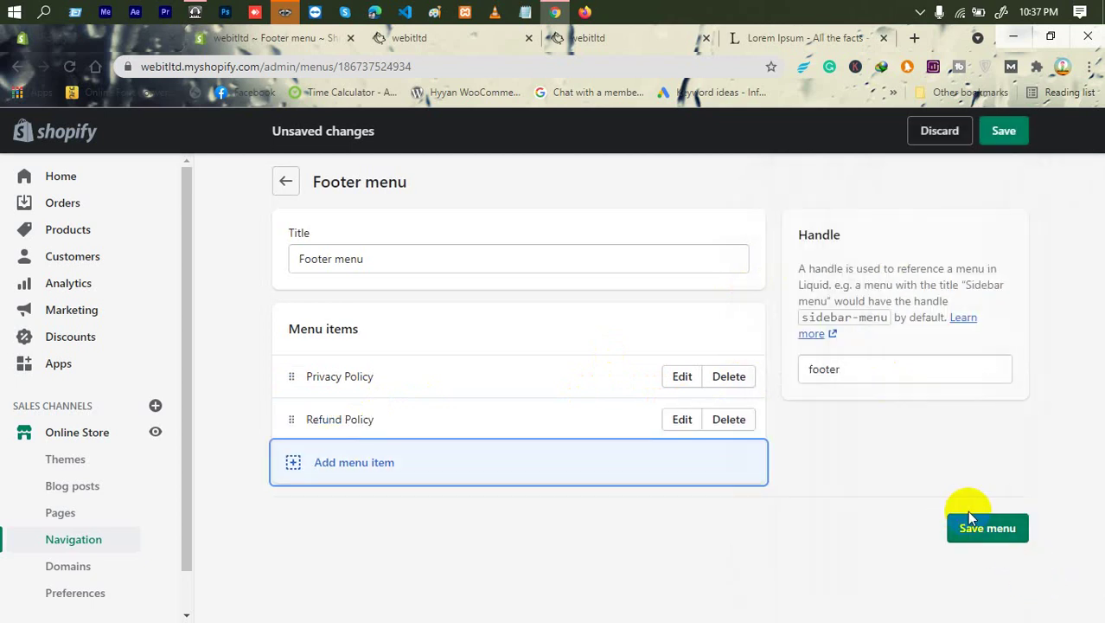
Add a Terms Of Services item linked to the TOS page and save the Footer menu.
click(369, 465)
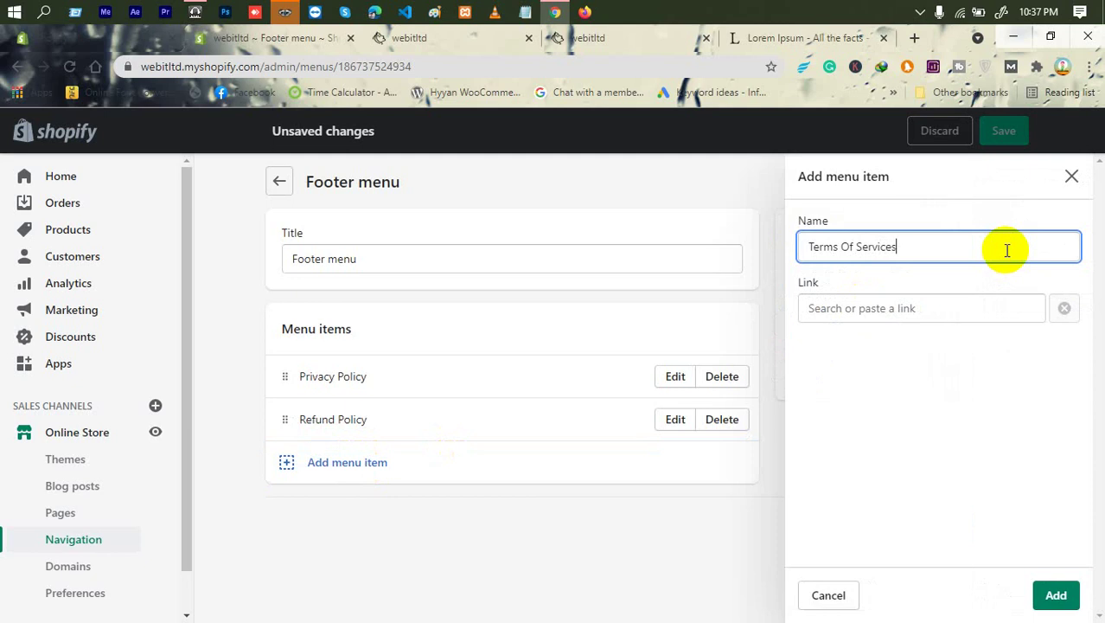
click(918, 313)
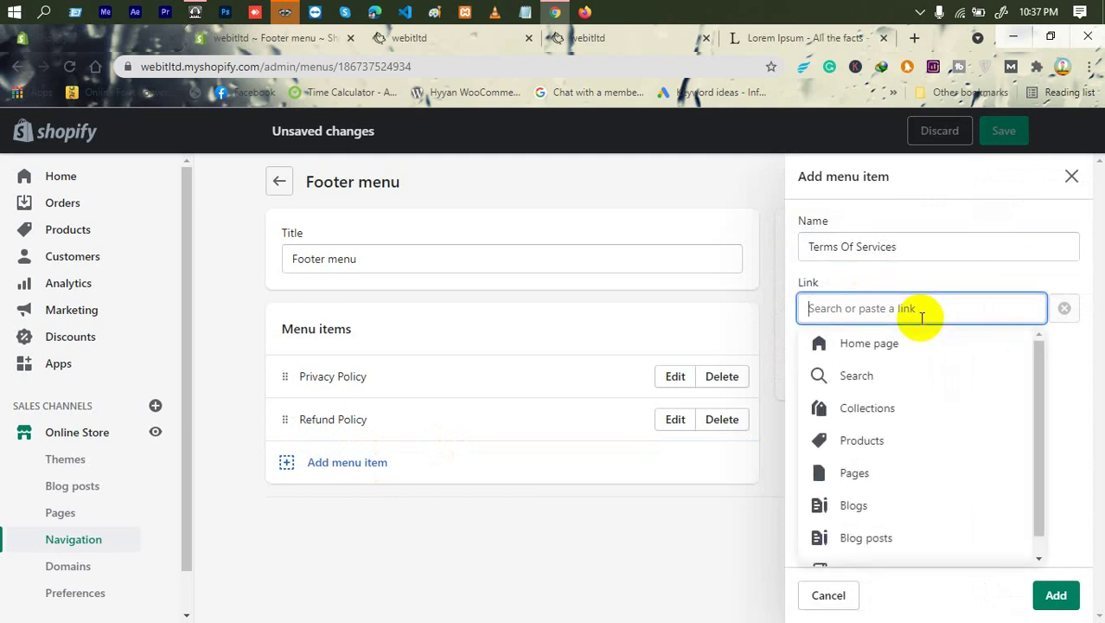
click(856, 476)
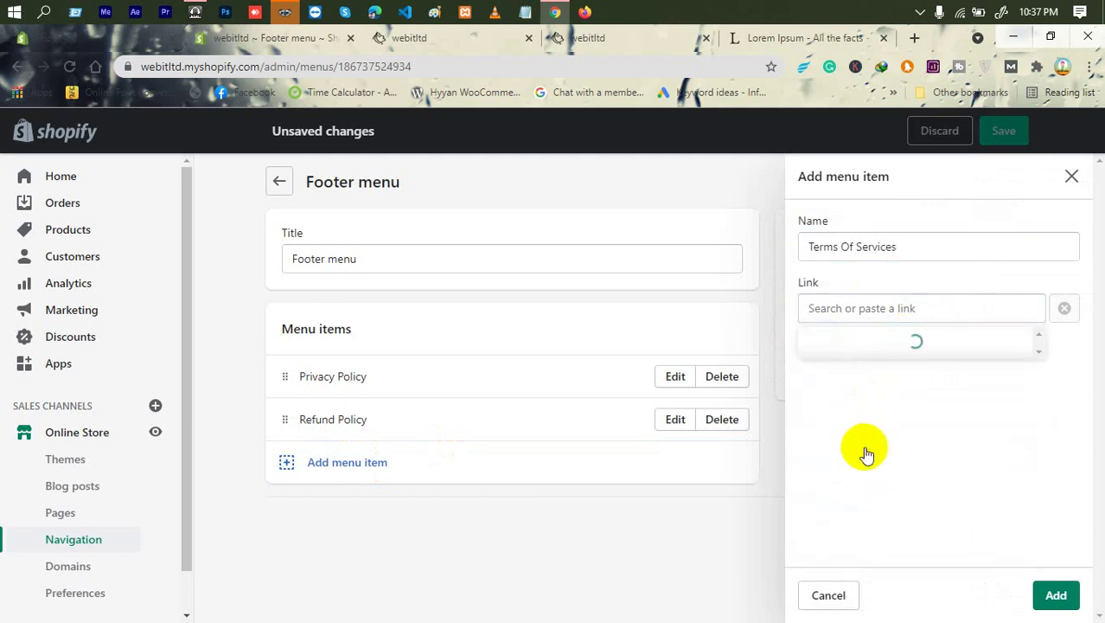
click(846, 502)
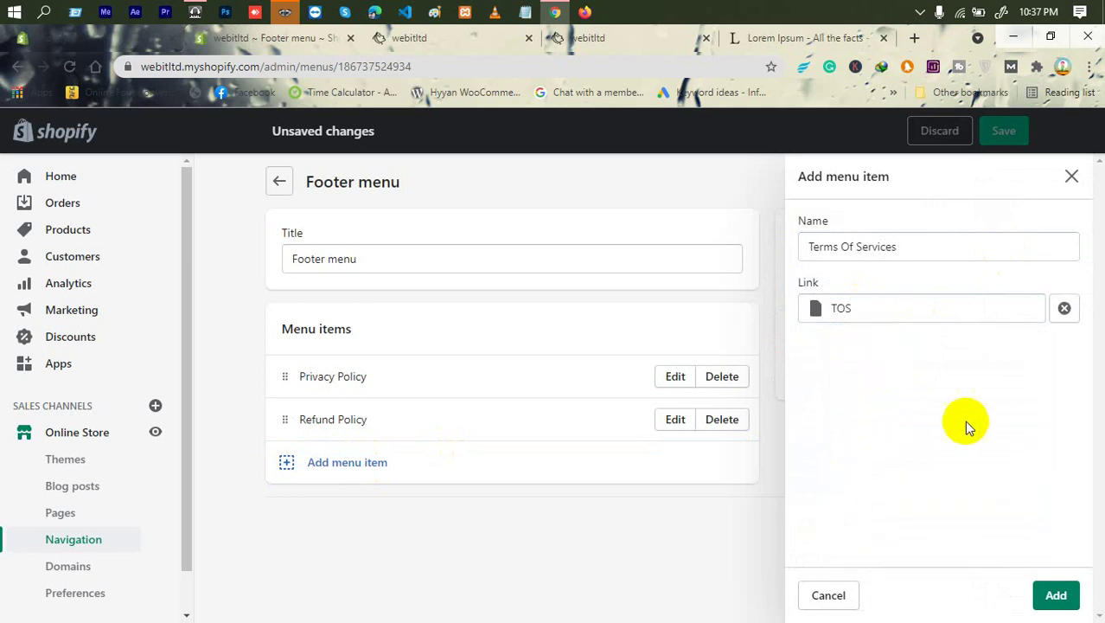
click(1056, 596)
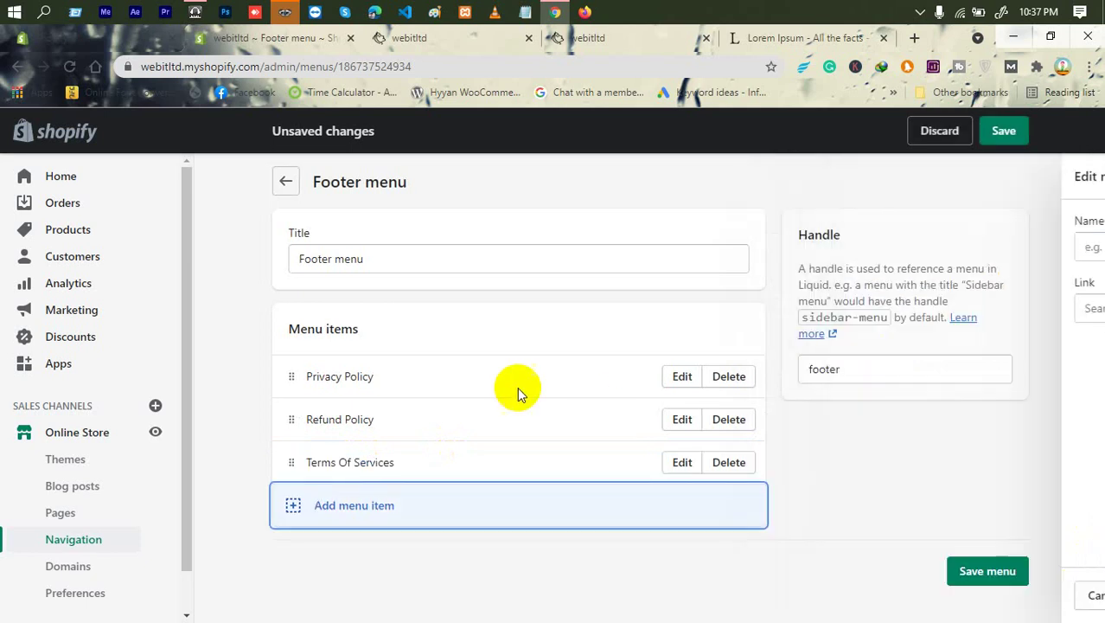
click(1016, 572)
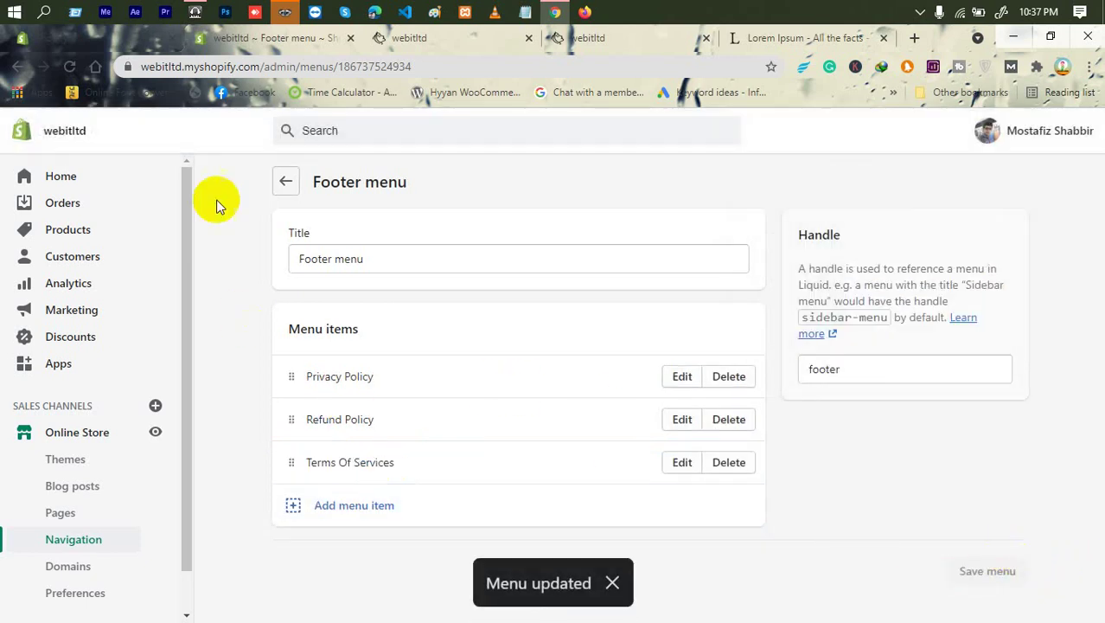
Reload the storefront preview and check the Quick Links text in the footer.
click(420, 45)
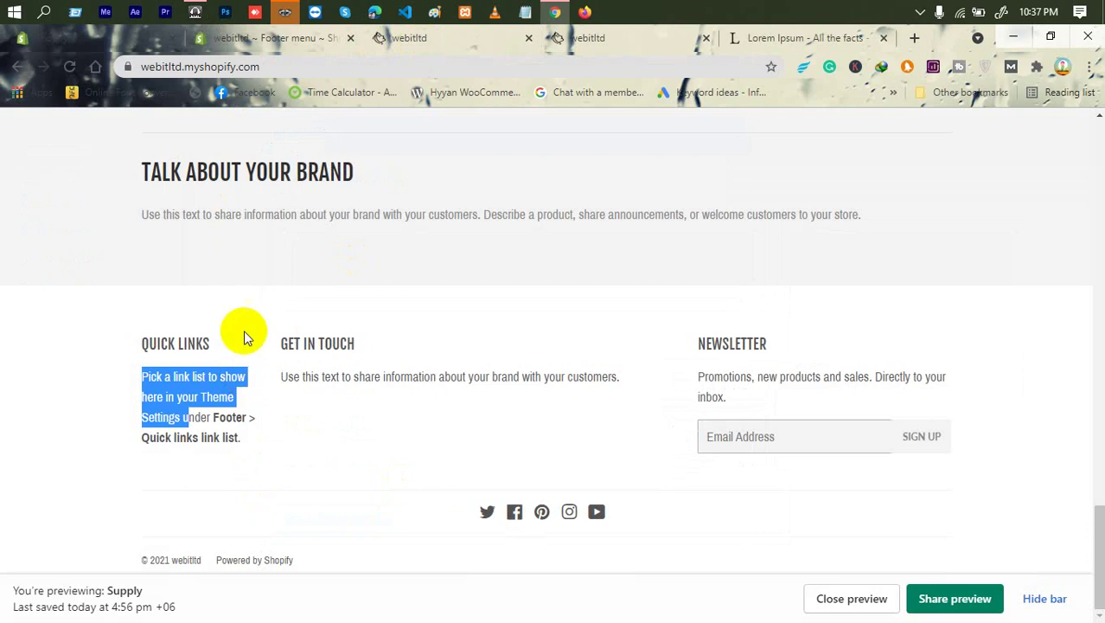
right_click(250, 299)
click(318, 355)
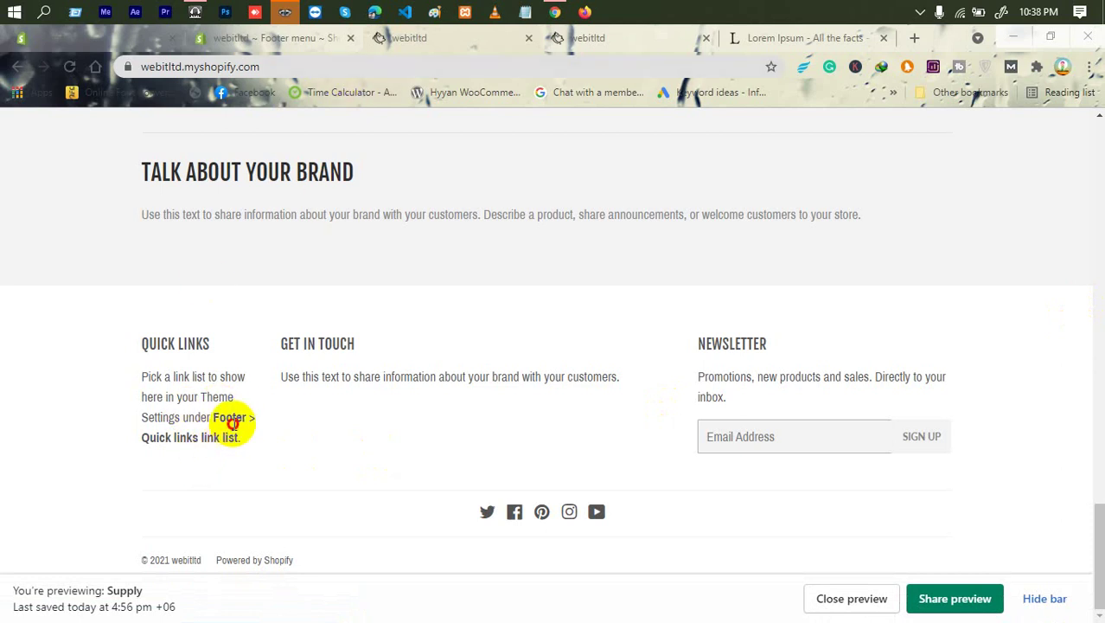
double_click(232, 423)
Return to the Shopify admin and open the Online Store's Themes page.
click(256, 42)
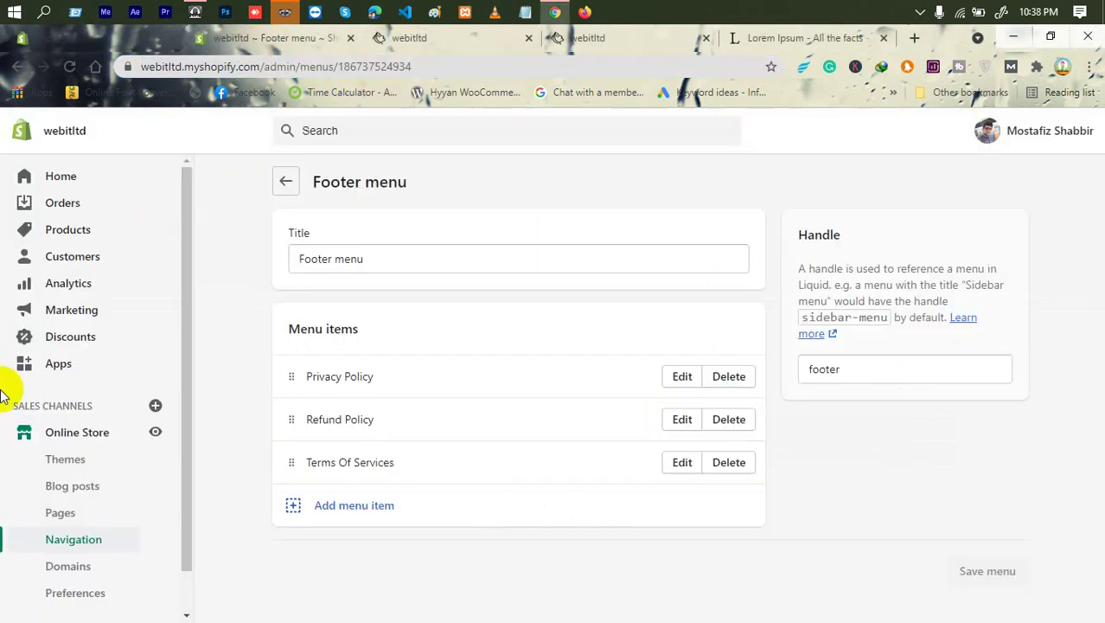
scroll(58, 519, down, 1)
click(56, 596)
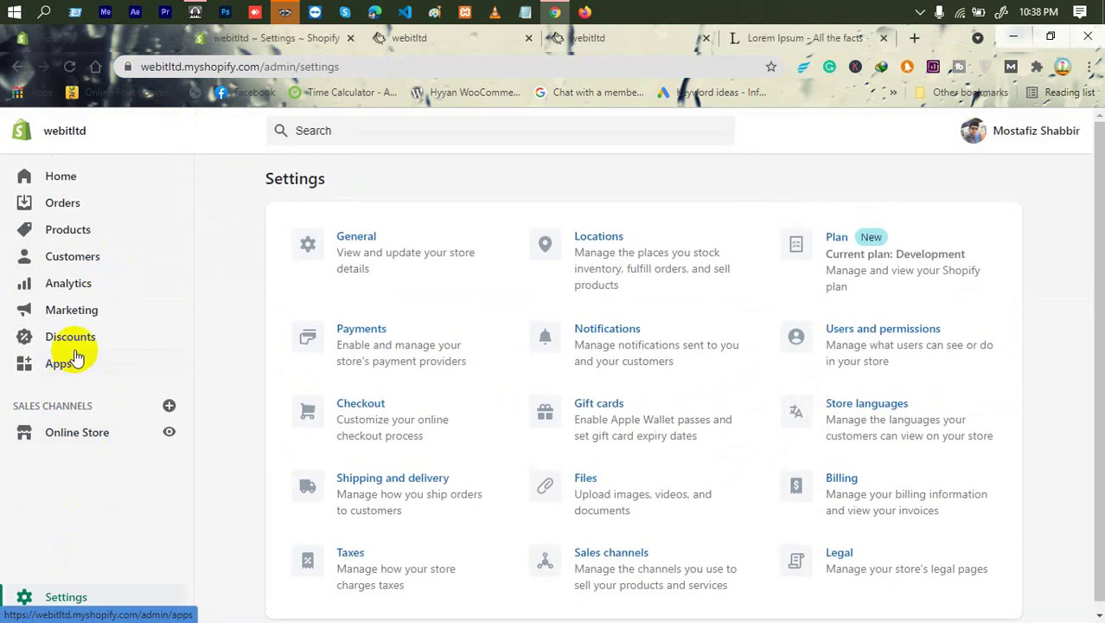
click(73, 433)
scroll(87, 458, down, 1)
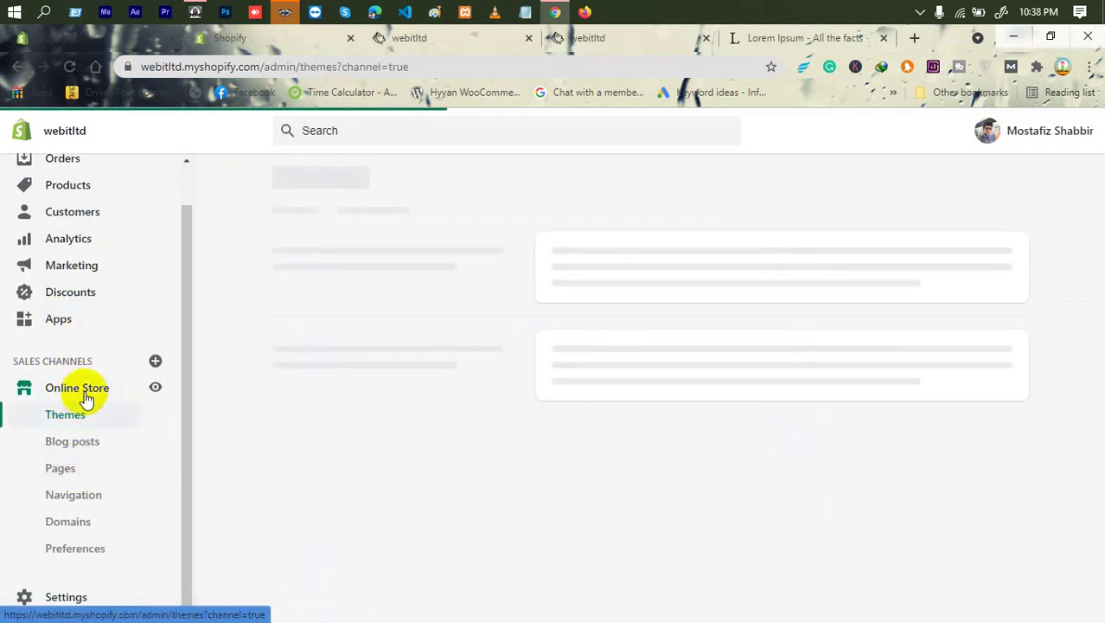
click(968, 365)
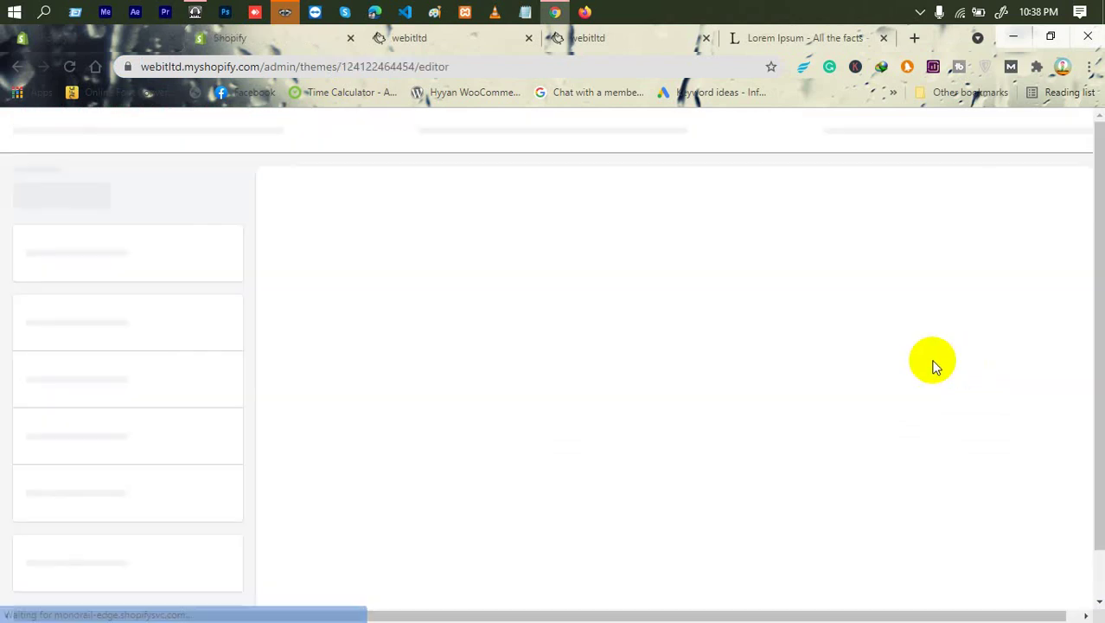
click(11, 67)
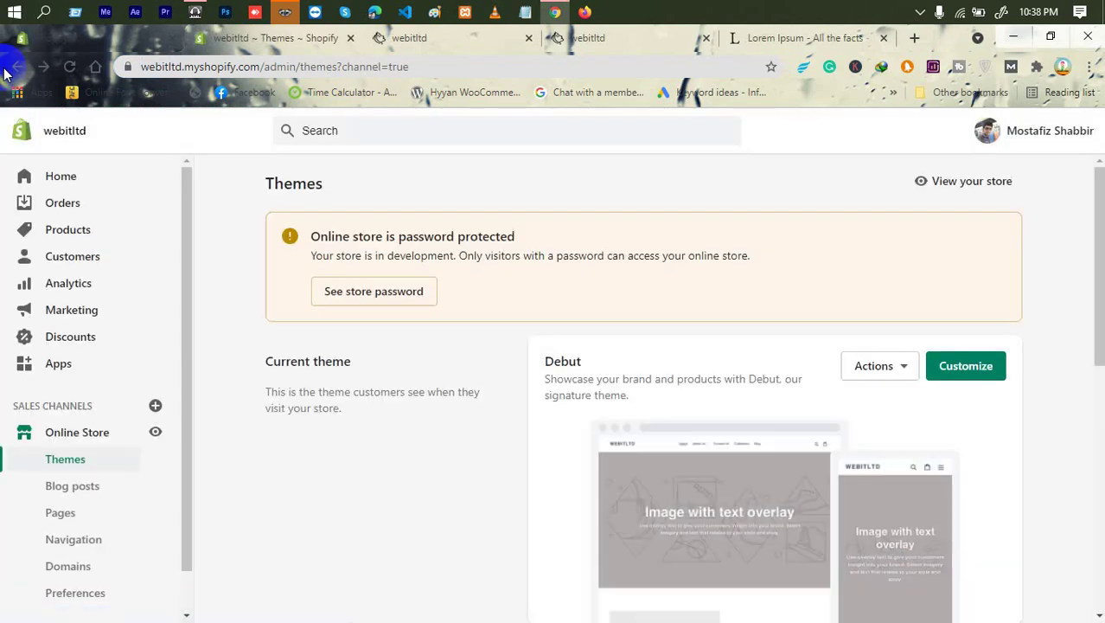
Open the Supply theme from the theme library for customizing and display its Footer section settings.
scroll(570, 246, down, 7)
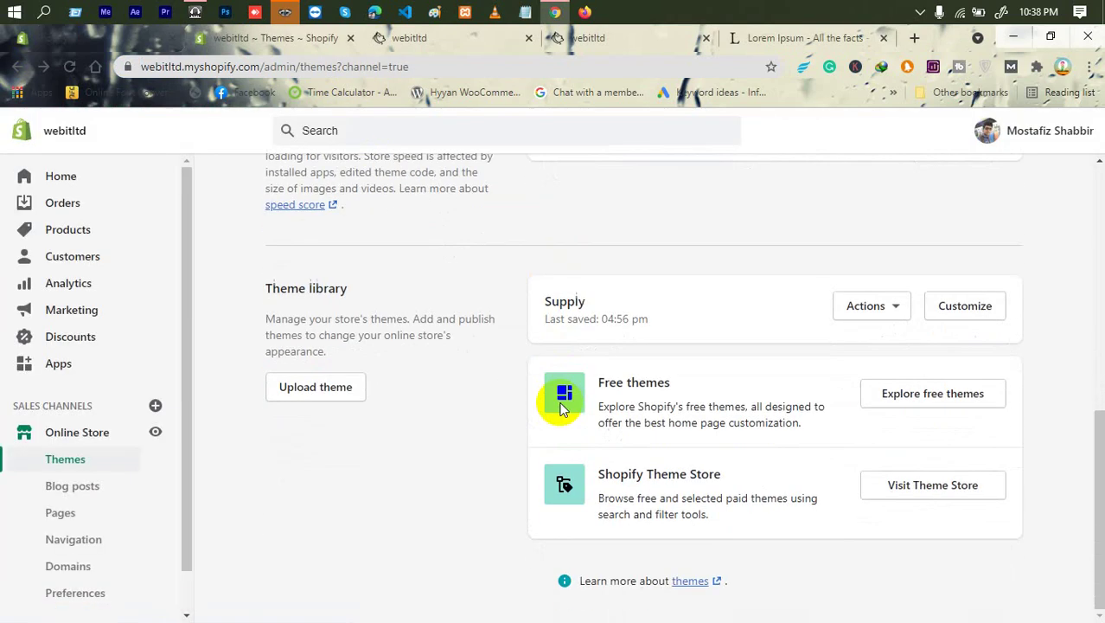
click(982, 308)
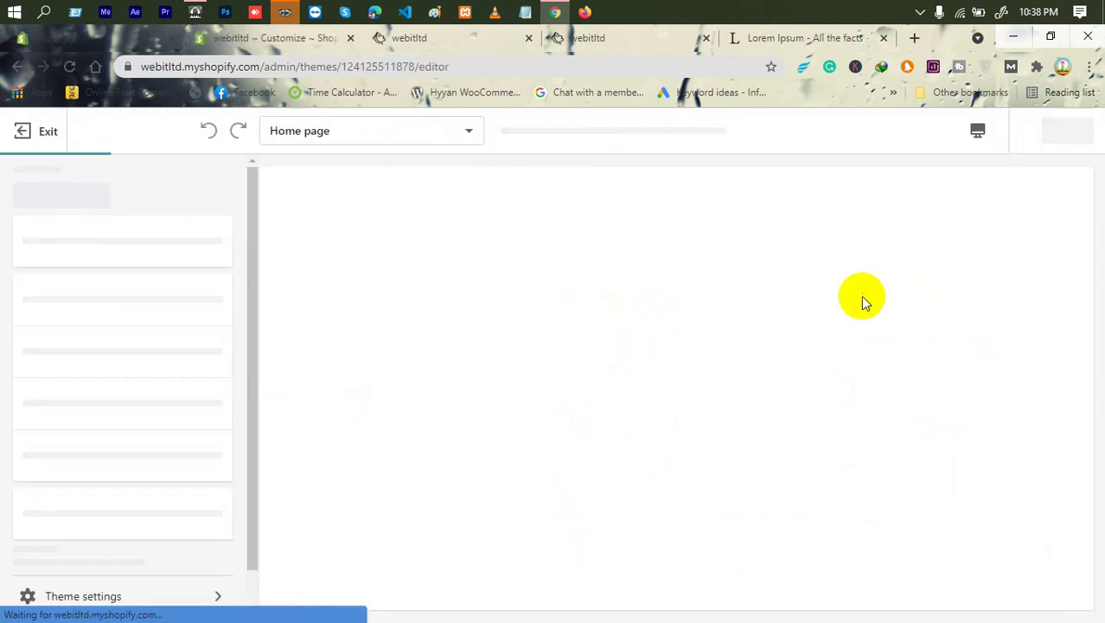
scroll(208, 327, down, 5)
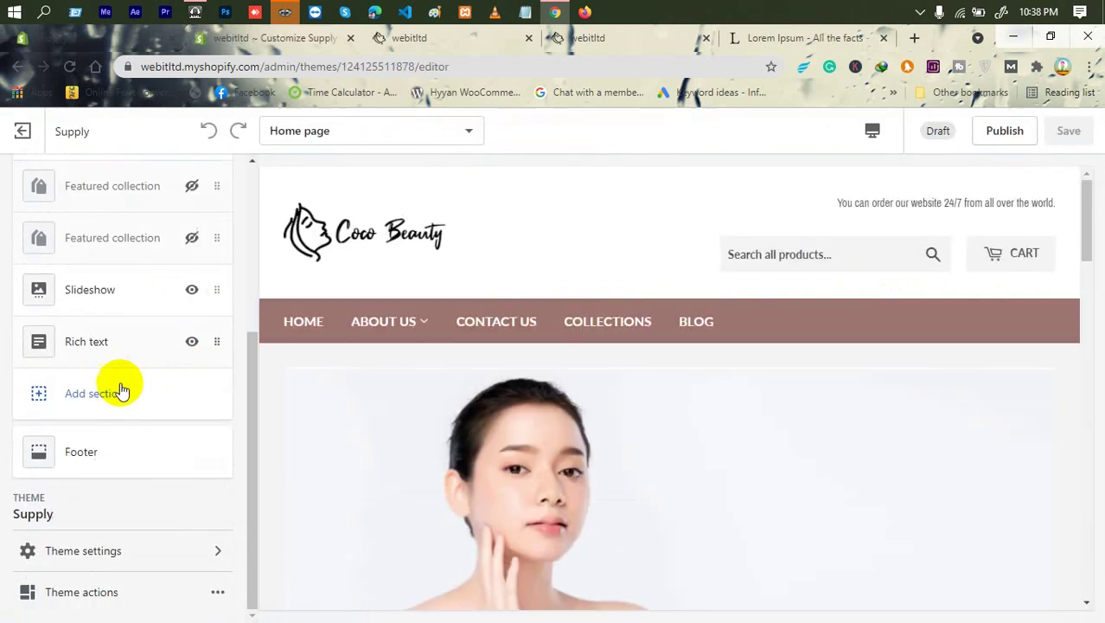
click(83, 461)
scroll(99, 445, down, 2)
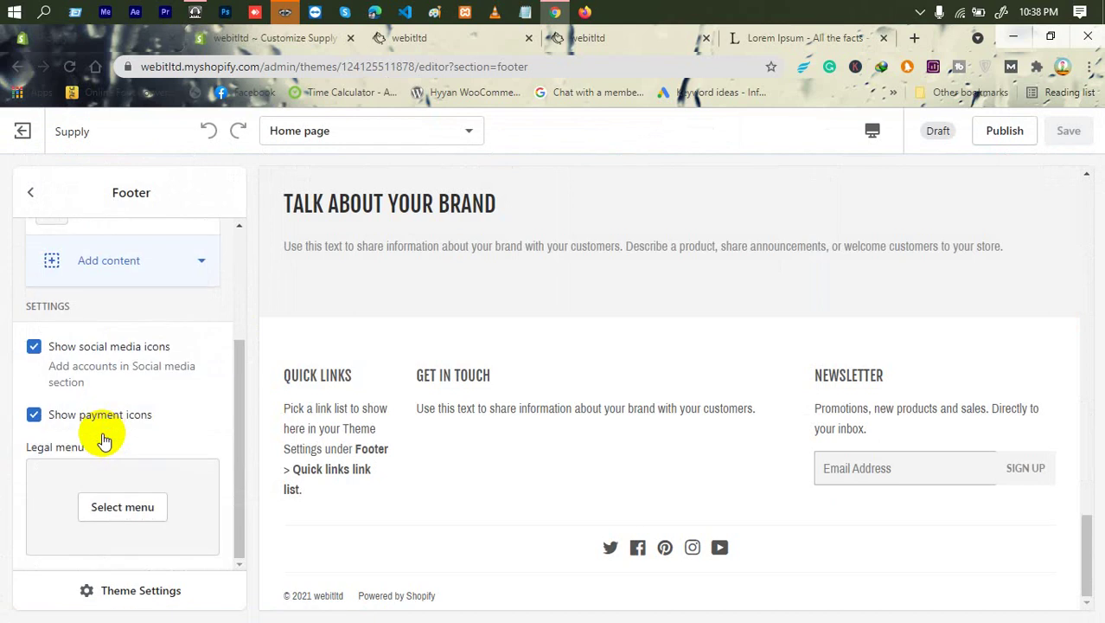
Assign the Footer menu to the Footer section's Quick links block and save the Supply theme.
scroll(134, 445, up, 2)
scroll(125, 426, down, 2)
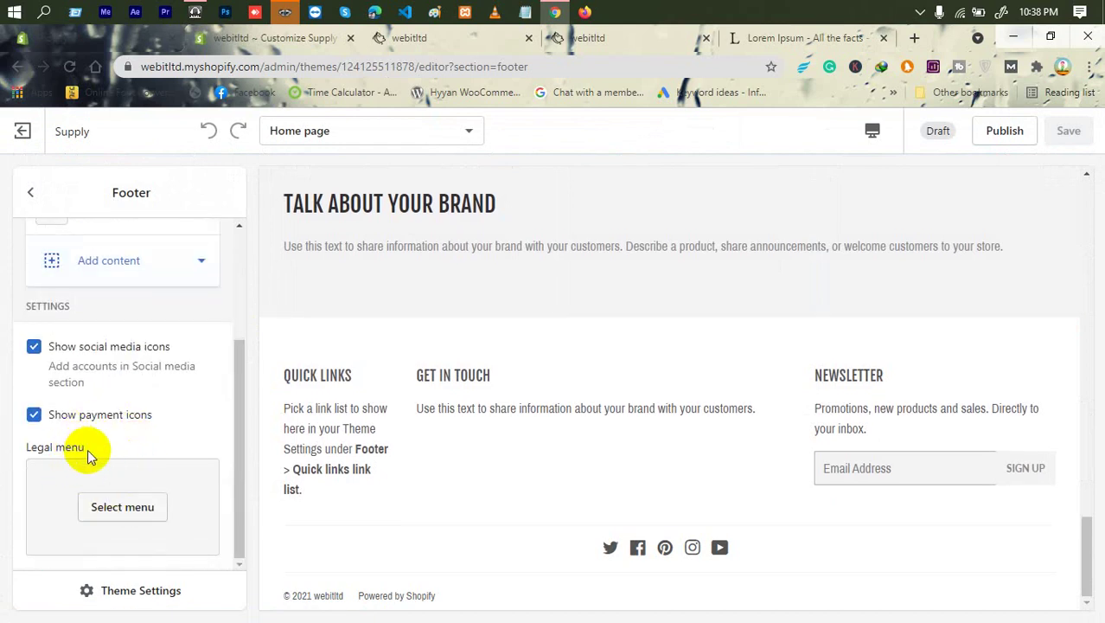
scroll(143, 421, up, 2)
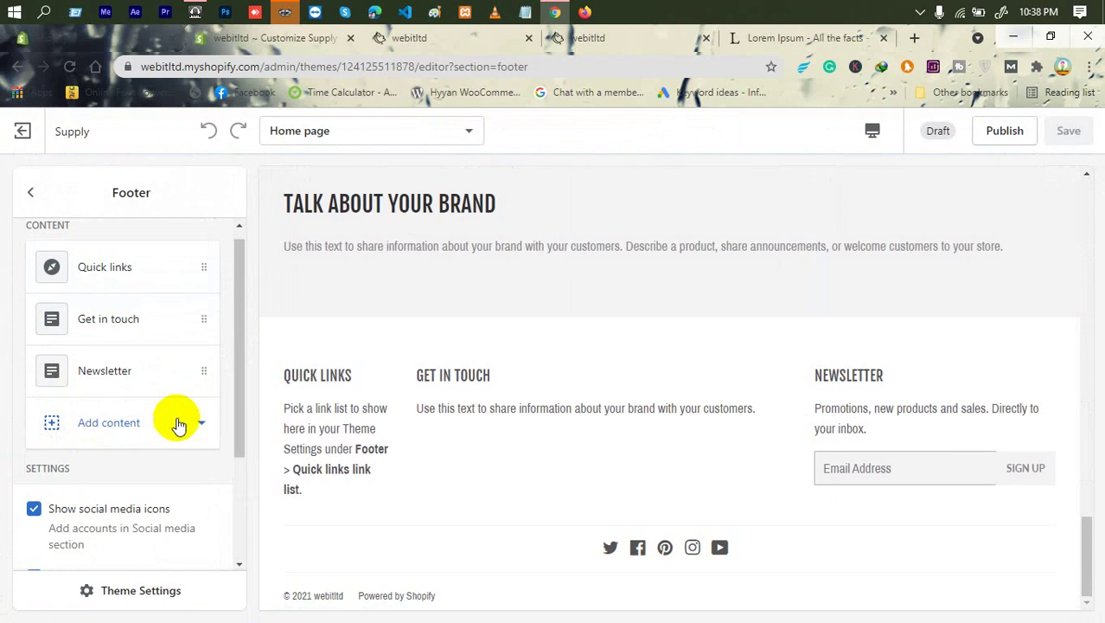
scroll(142, 426, up, 1)
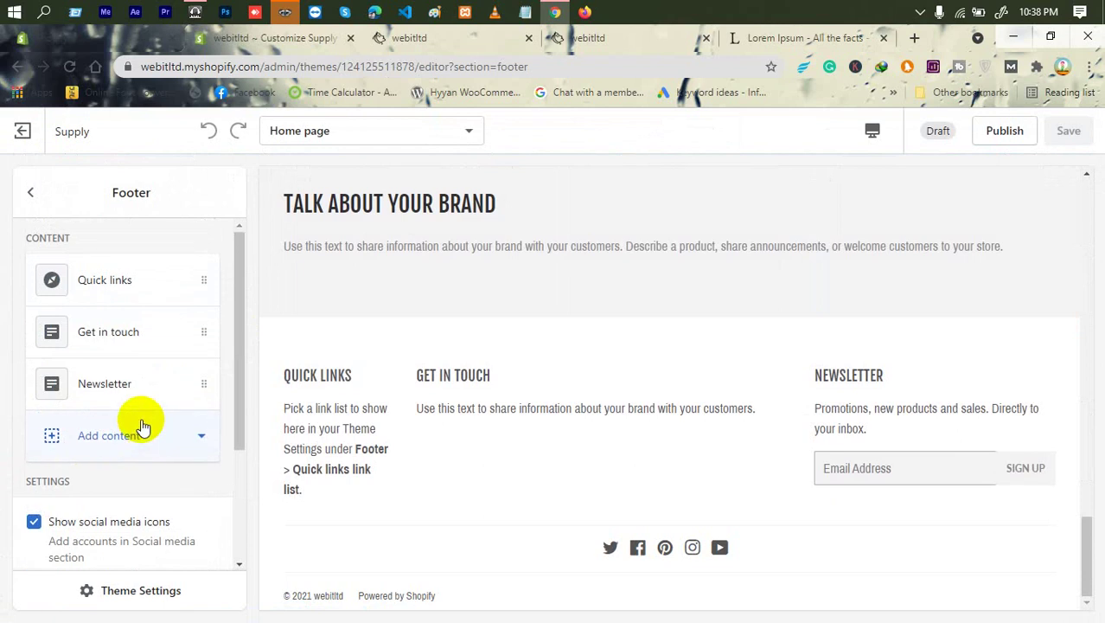
click(106, 280)
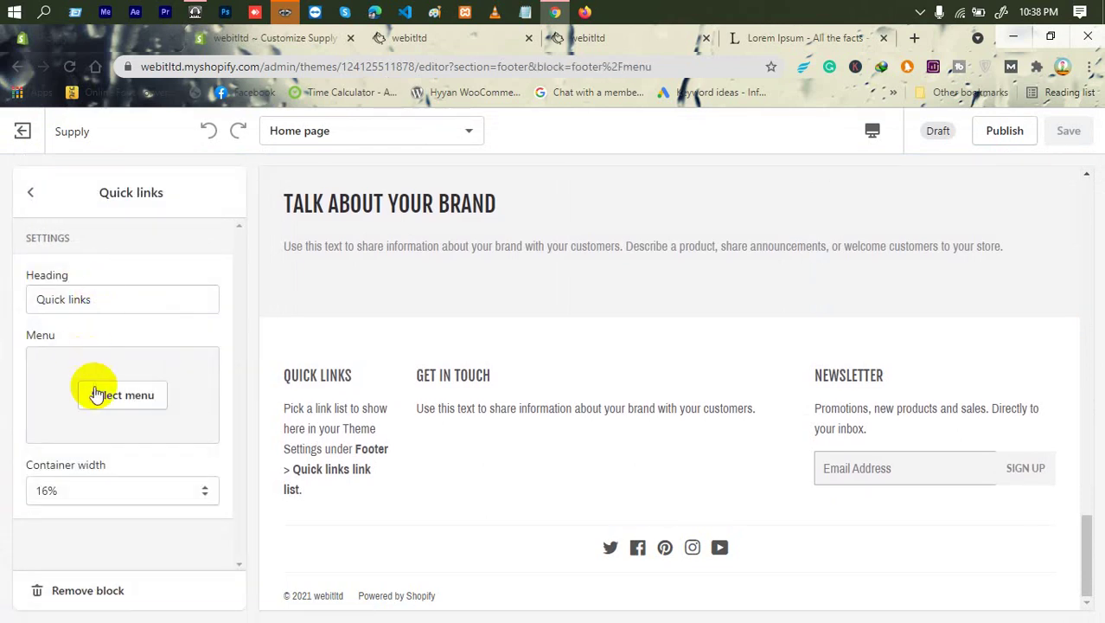
click(128, 399)
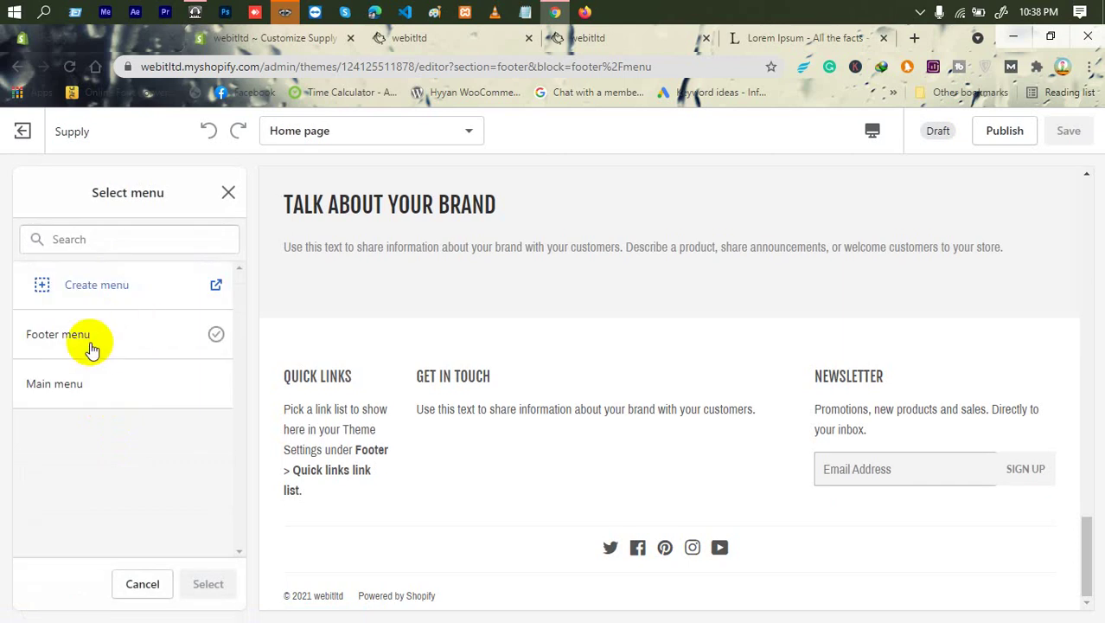
click(187, 334)
click(211, 583)
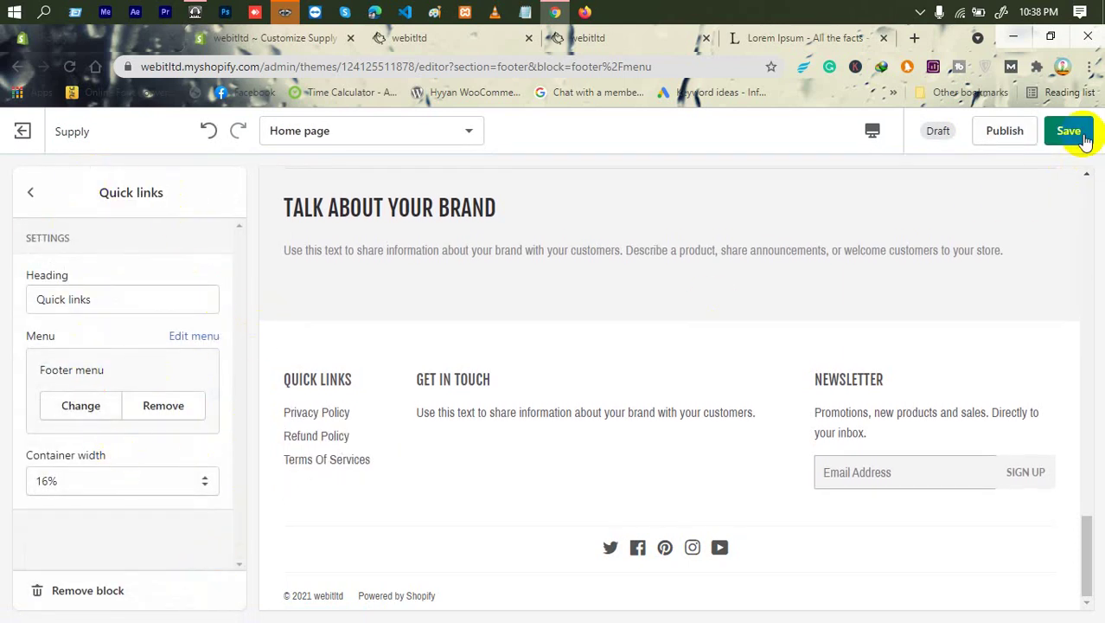
click(1073, 131)
Reload the storefront preview and check the Quick links in the footer.
click(418, 40)
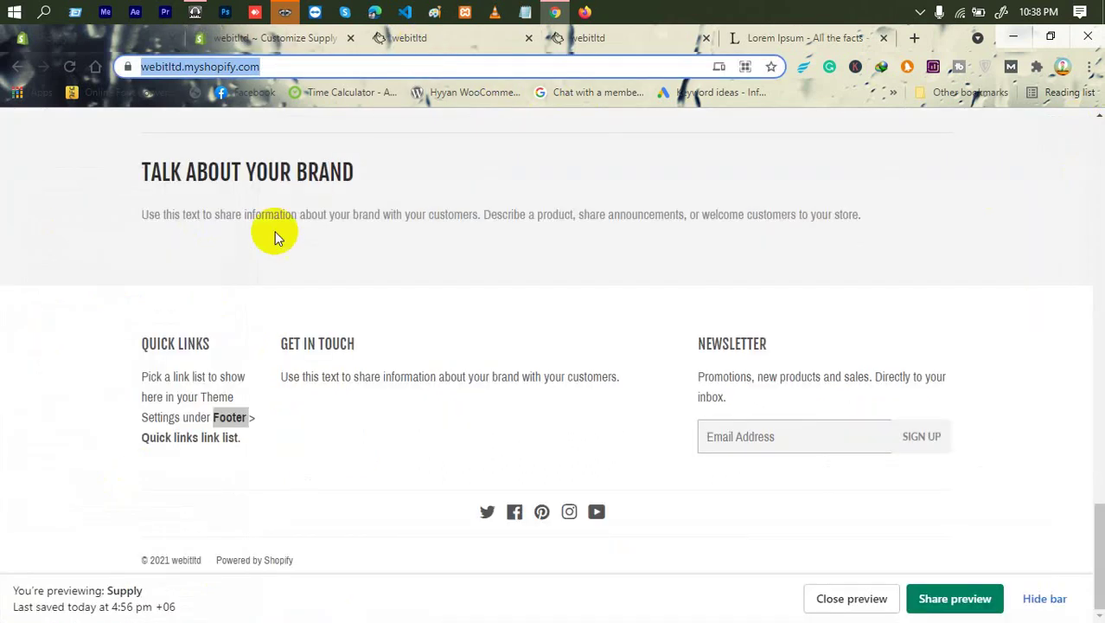
right_click(255, 267)
click(321, 325)
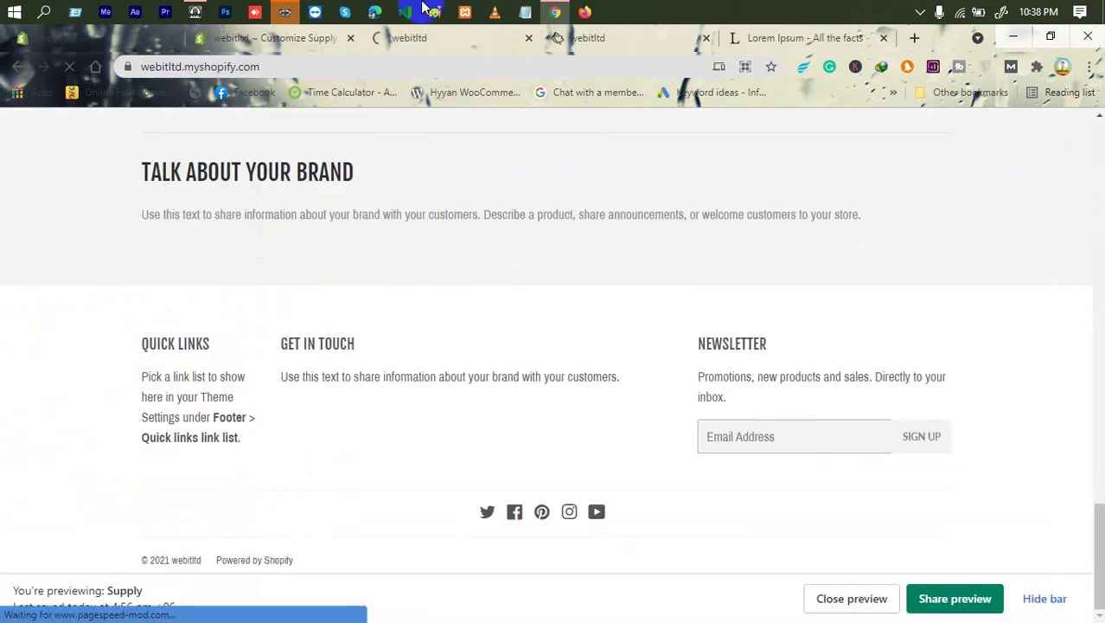
scroll(585, 406, down, 10)
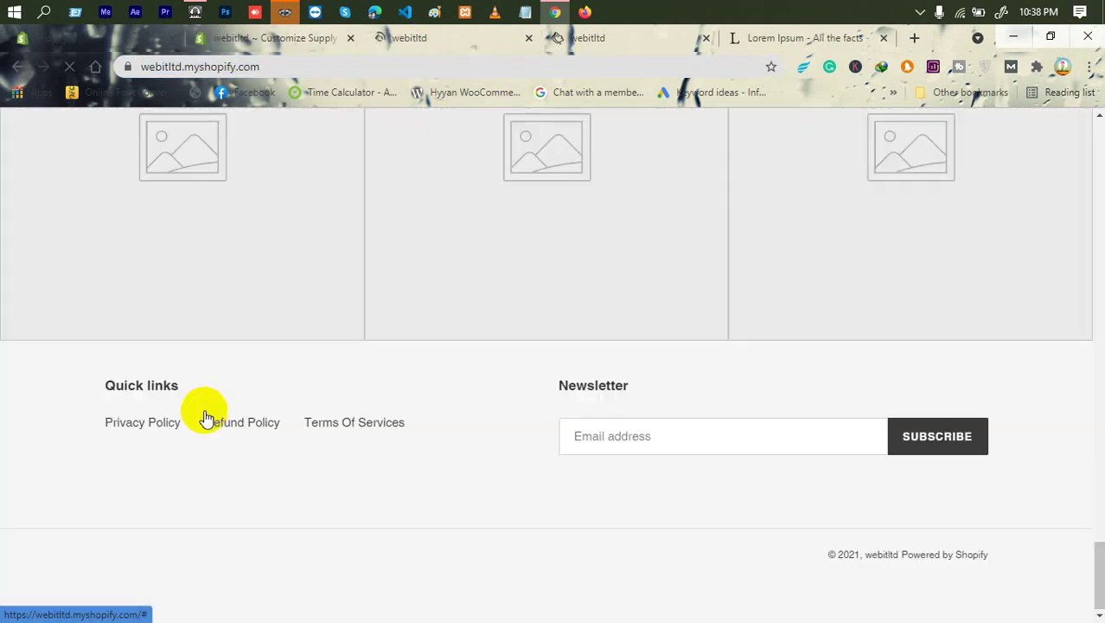
scroll(353, 437, up, 3)
scroll(365, 429, up, 10)
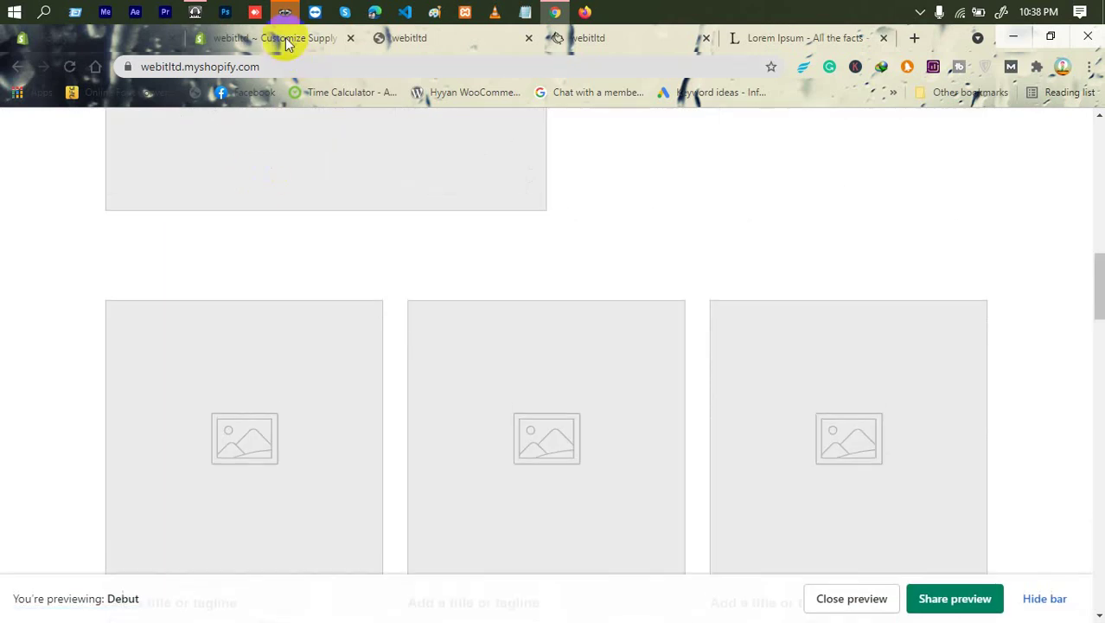
click(328, 38)
click(415, 38)
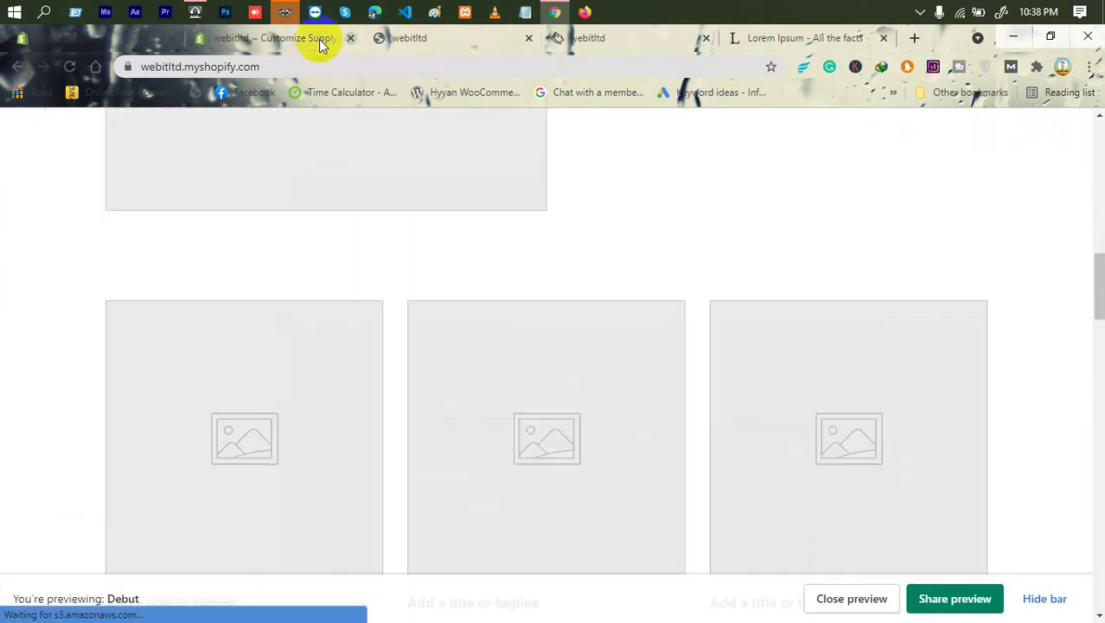
Leave the theme editor for the Themes page and open a preview of the Supply theme from the theme library.
click(319, 39)
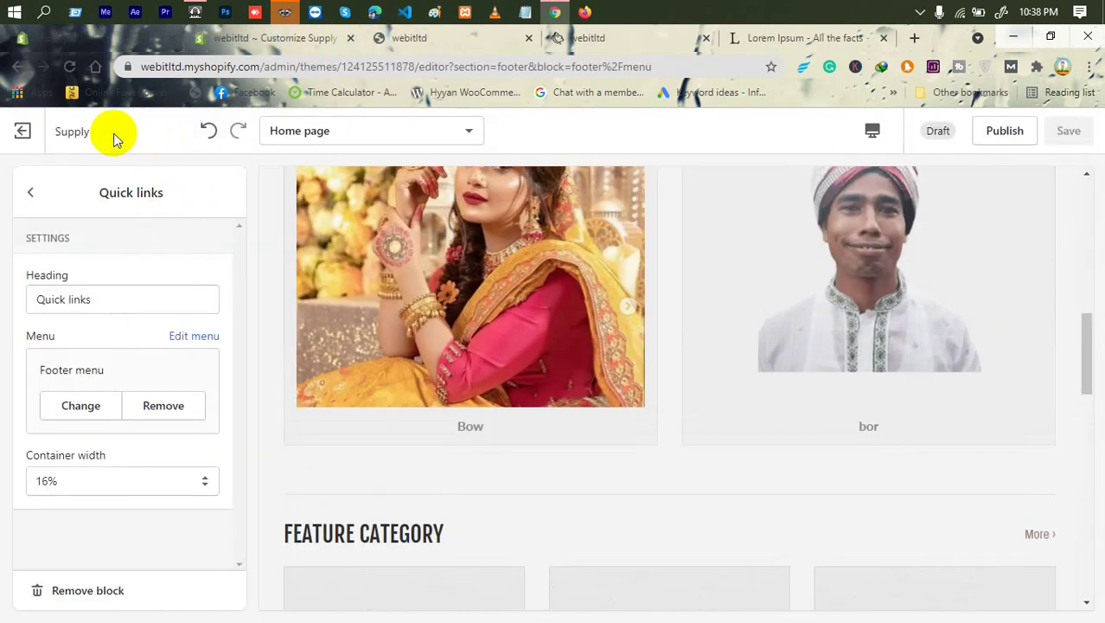
click(21, 131)
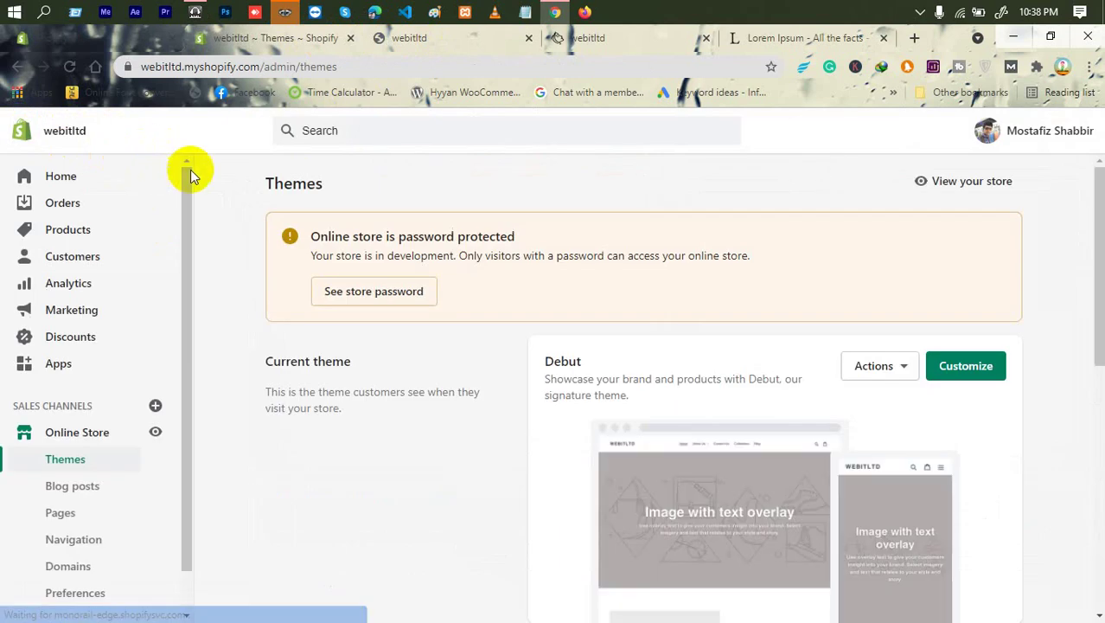
scroll(156, 382, down, 5)
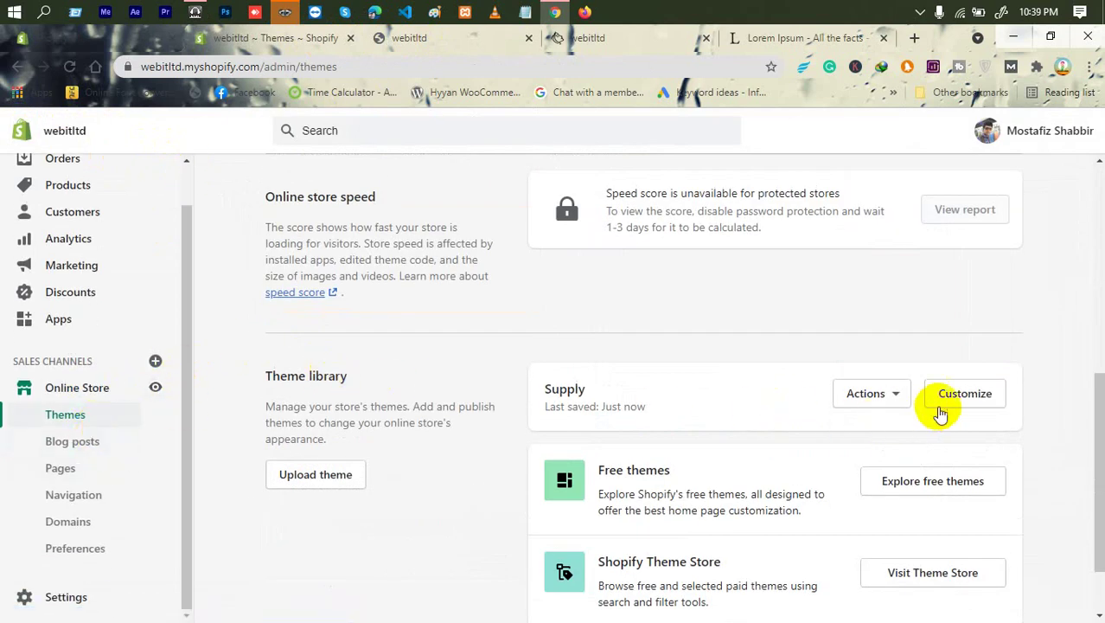
click(863, 396)
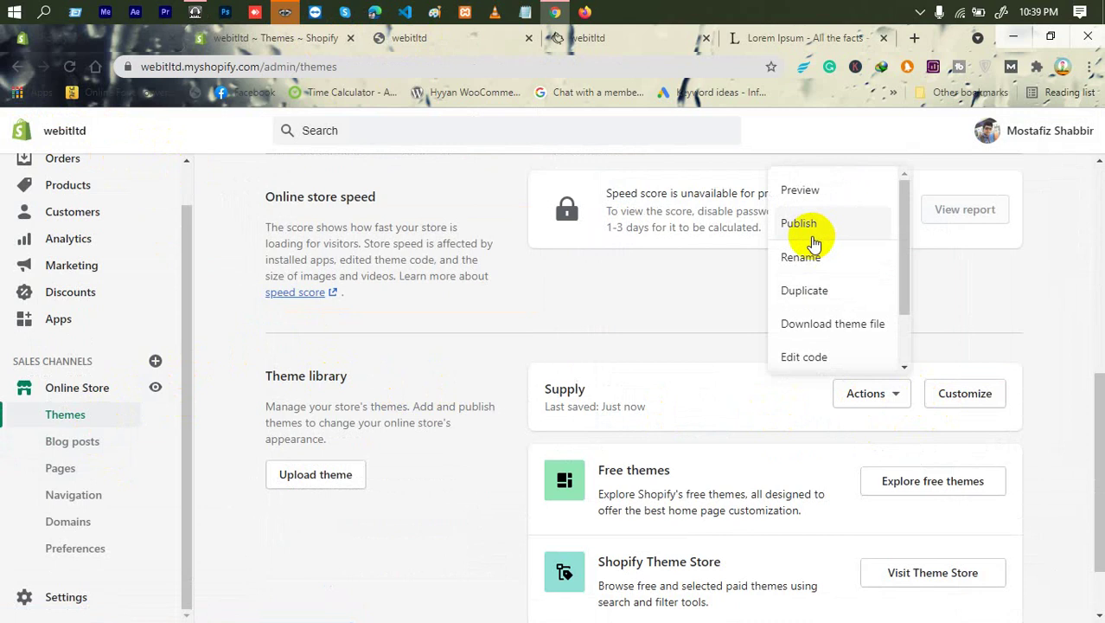
click(772, 181)
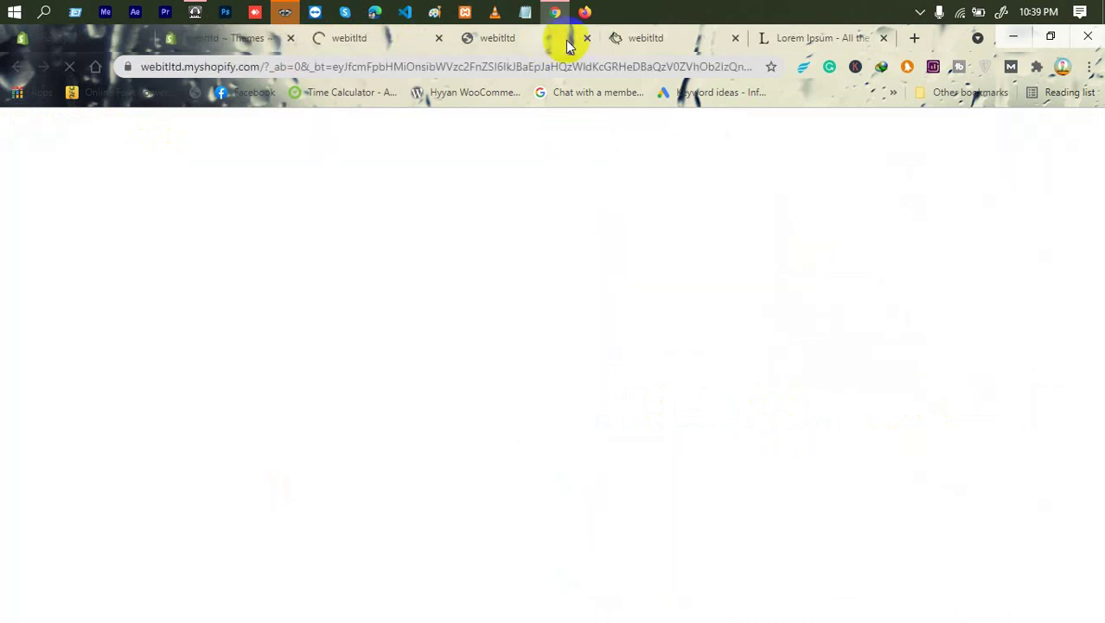